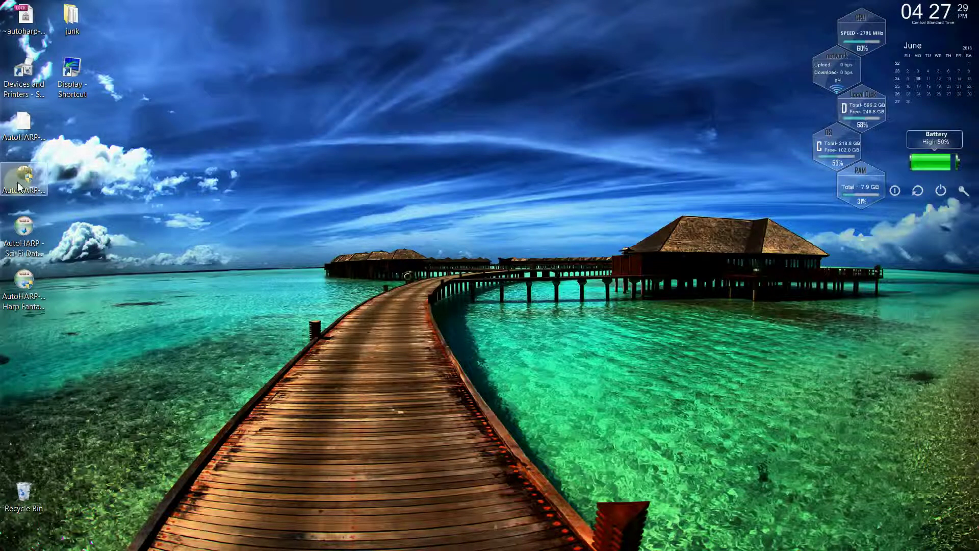
click(31, 249)
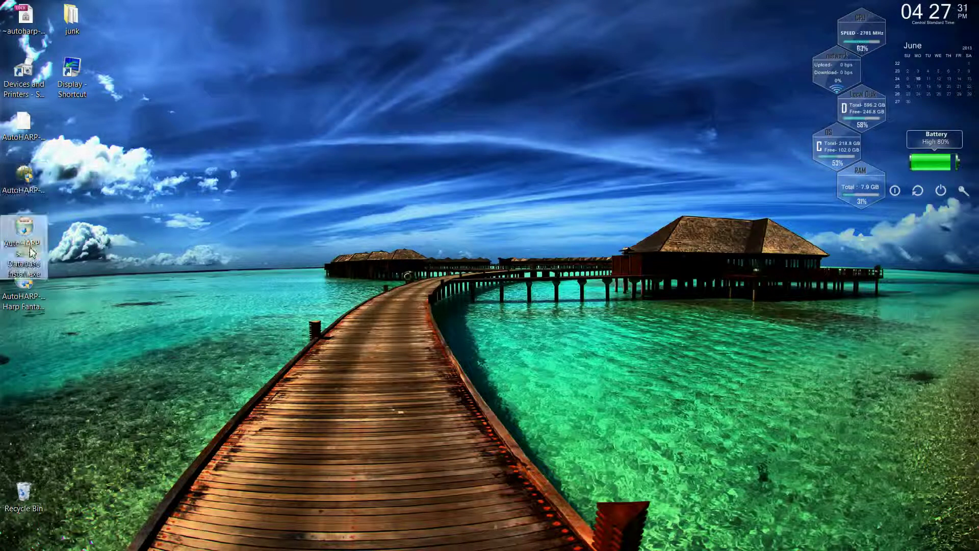
click(28, 297)
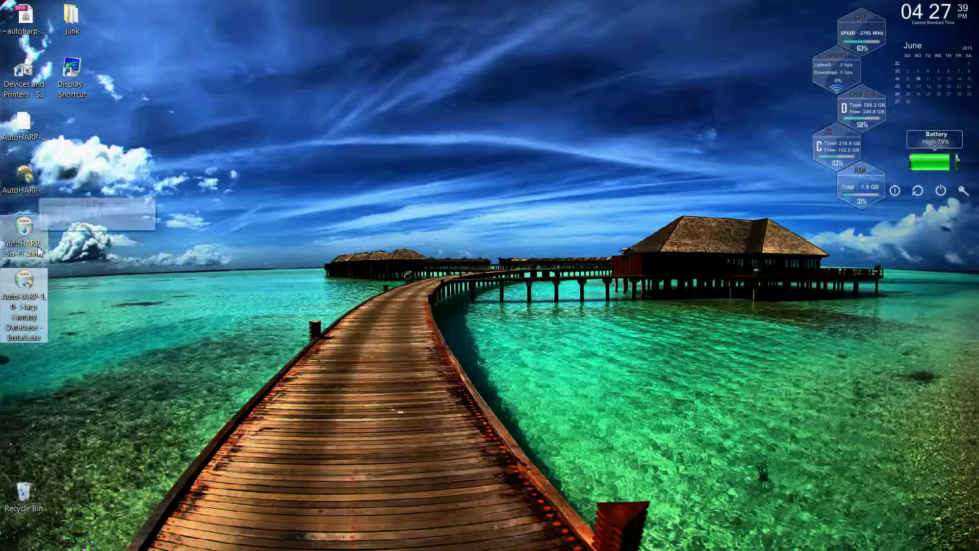
click(38, 295)
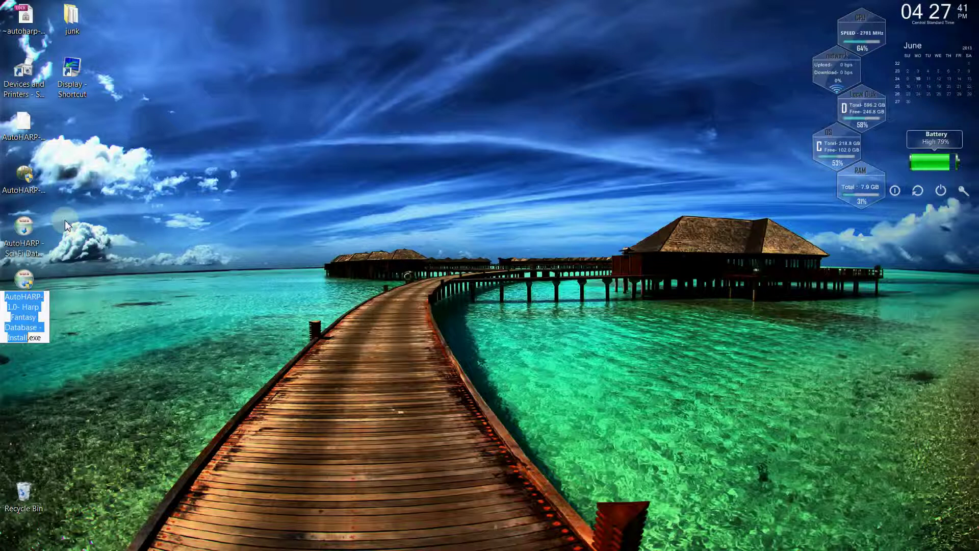
Install AutoHARP from AutoHARP-1.0-Install.exe with Xml Files and AutoHARP Files, keeping C:\AutoHARP\ as destination and AutoHARP as the Start Menu folder
click(35, 196)
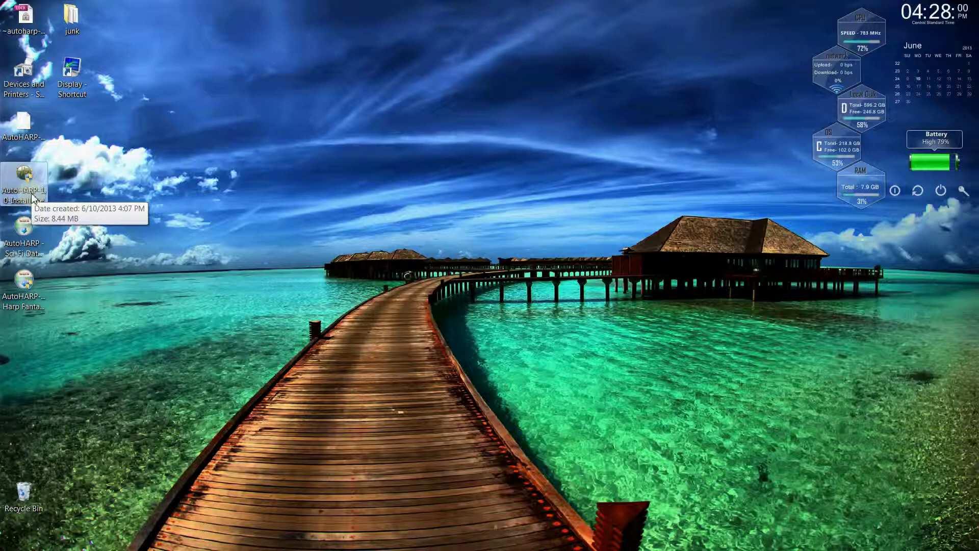
double_click(24, 178)
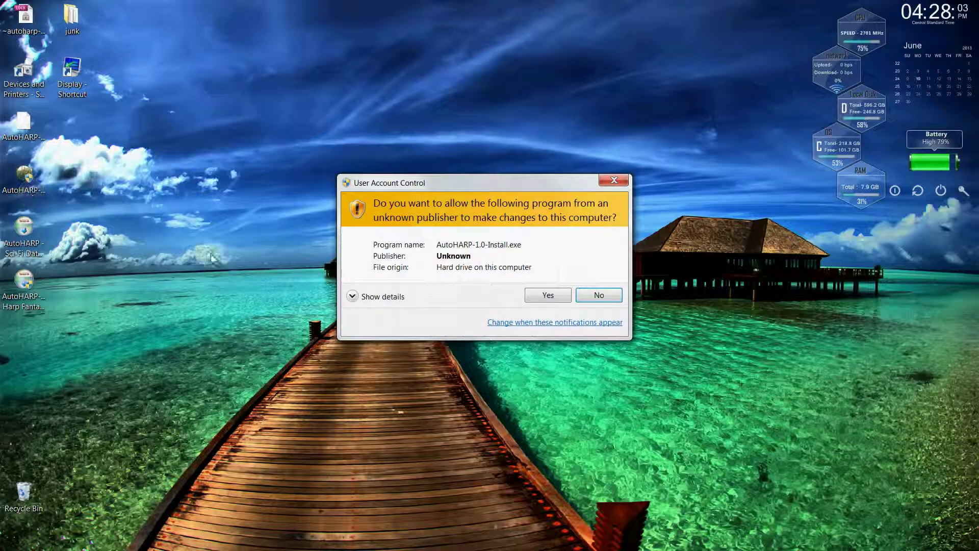
click(546, 298)
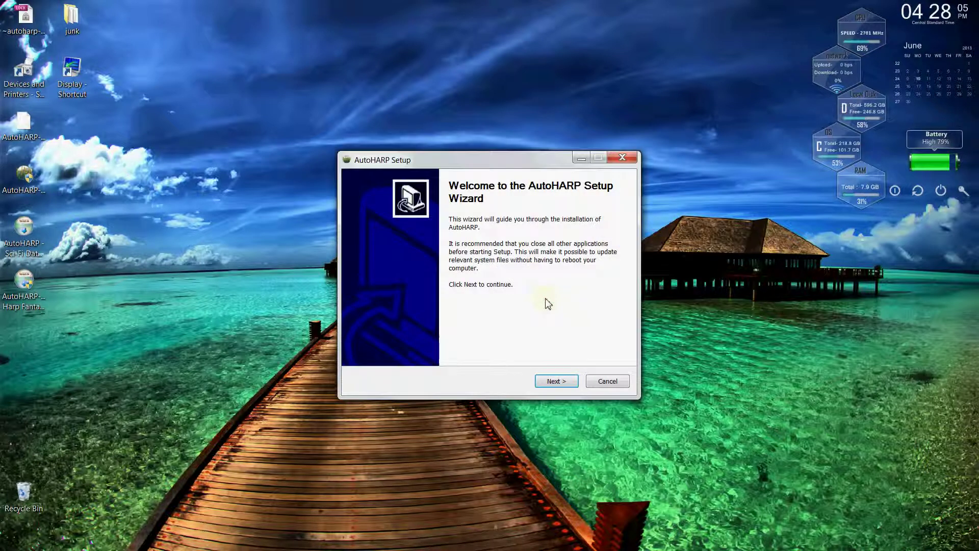
click(557, 381)
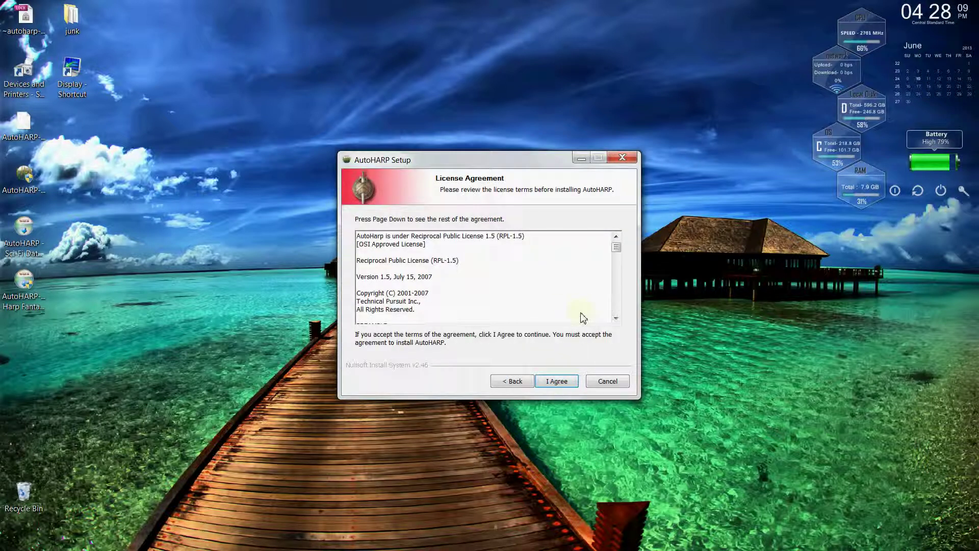
click(561, 382)
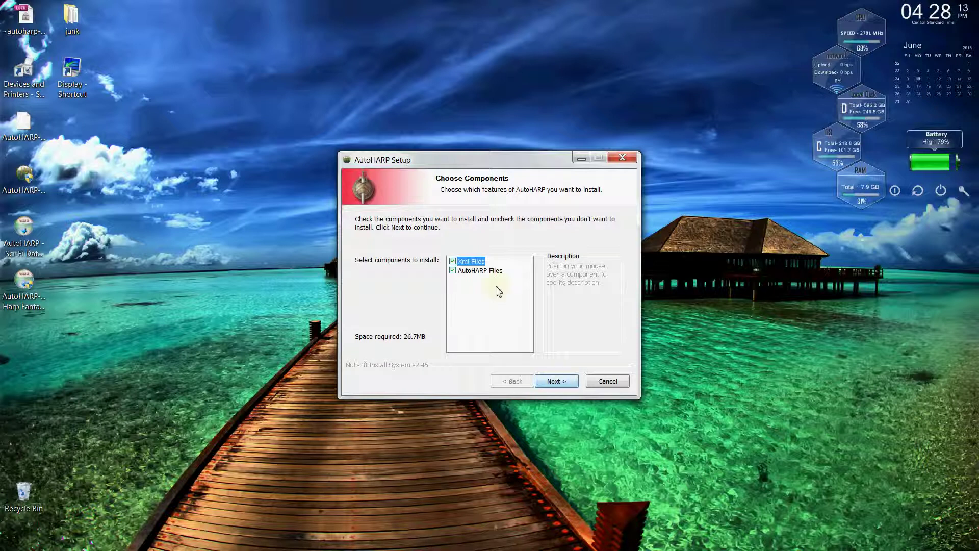
click(555, 381)
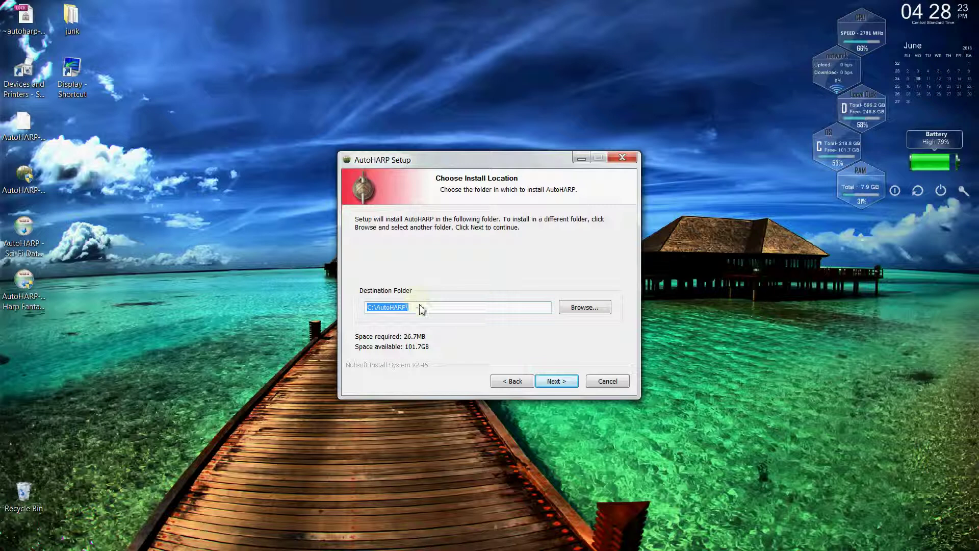
click(557, 382)
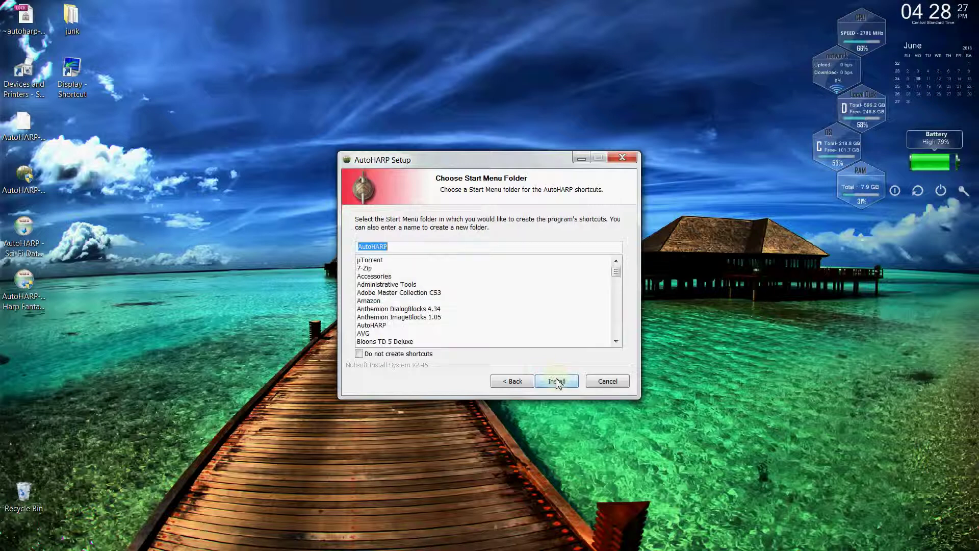
click(557, 382)
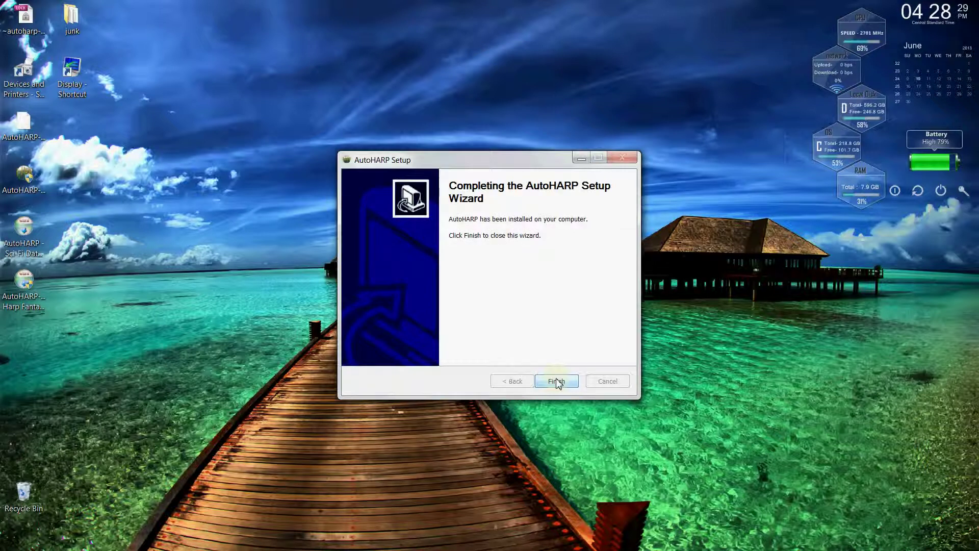
click(557, 381)
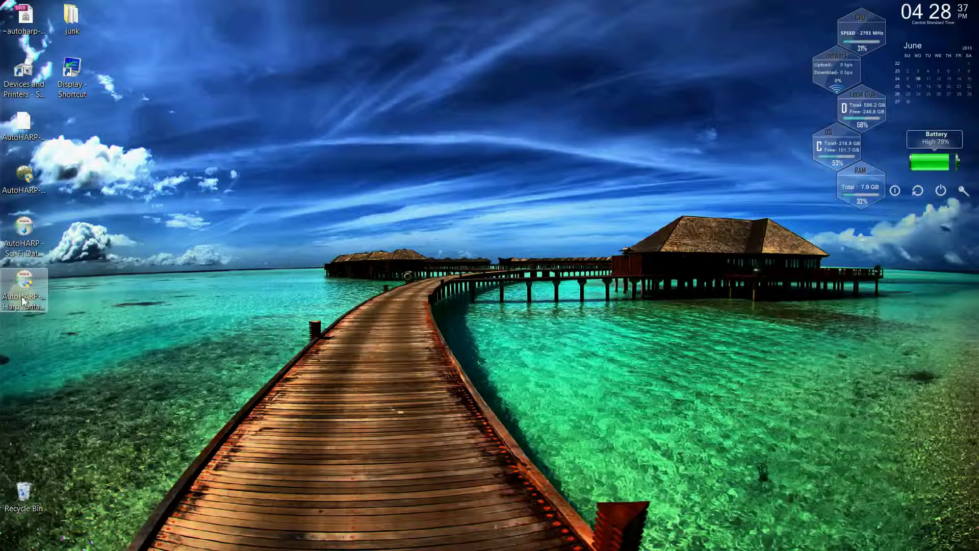
Install the Harp Fantasy Database from its desktop installer into C:\AutoHARP\, accepting the license agreement
double_click(38, 305)
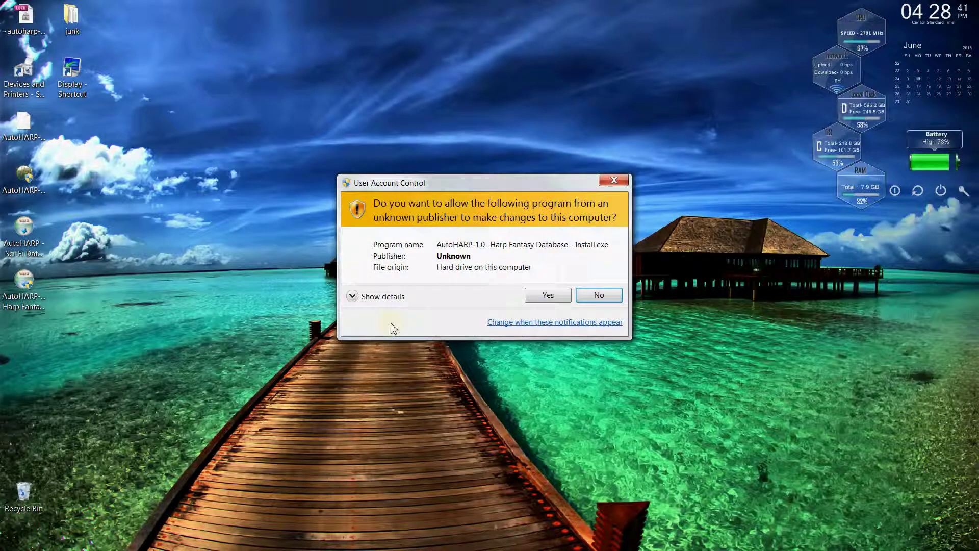
click(551, 301)
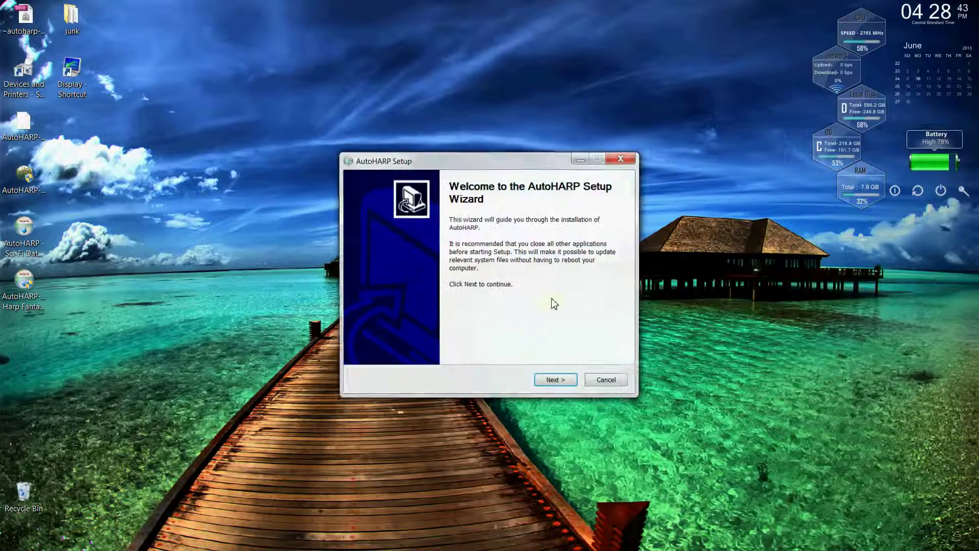
click(550, 381)
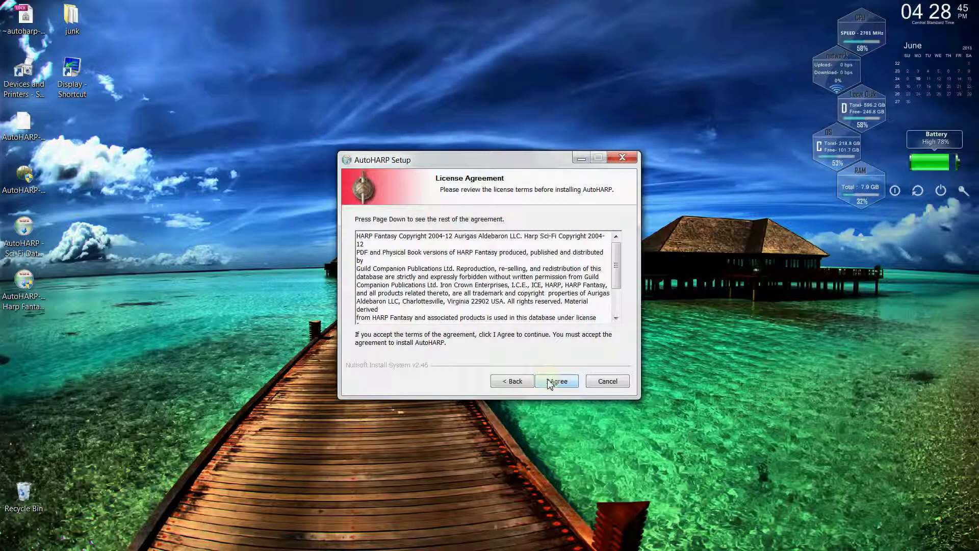
click(549, 384)
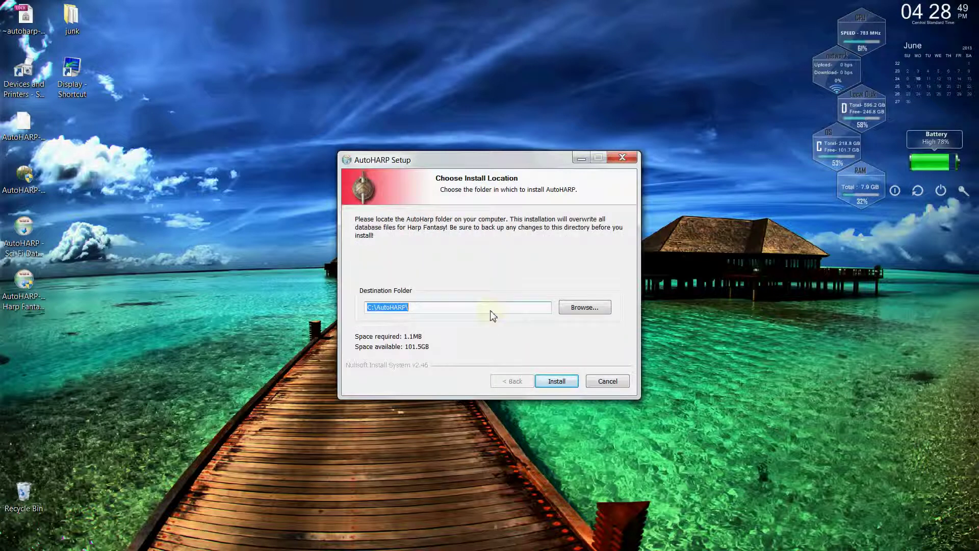
click(551, 384)
click(550, 382)
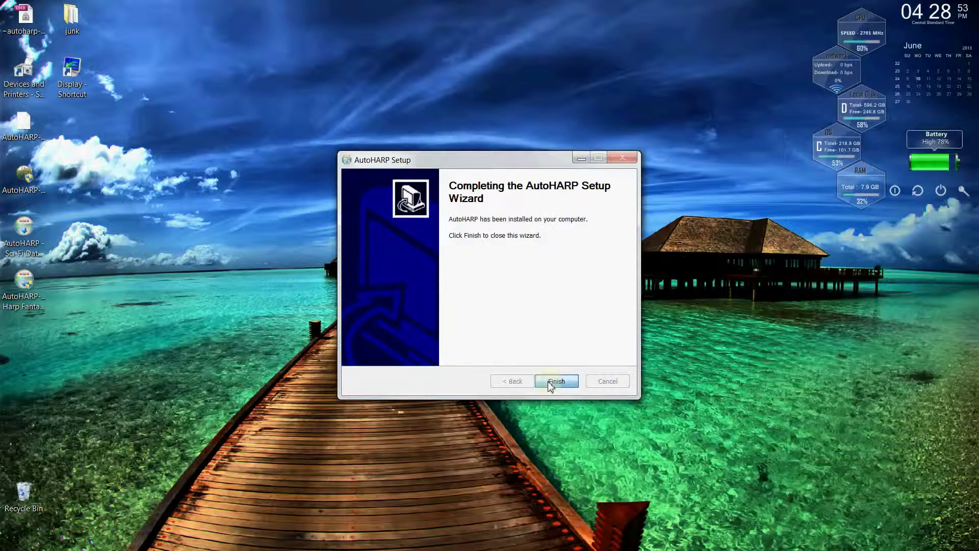
Install the AutoHARP Sci-Fi database from its desktop installer into C:\AutoHARP\ and finish the setup wizard
double_click(22, 232)
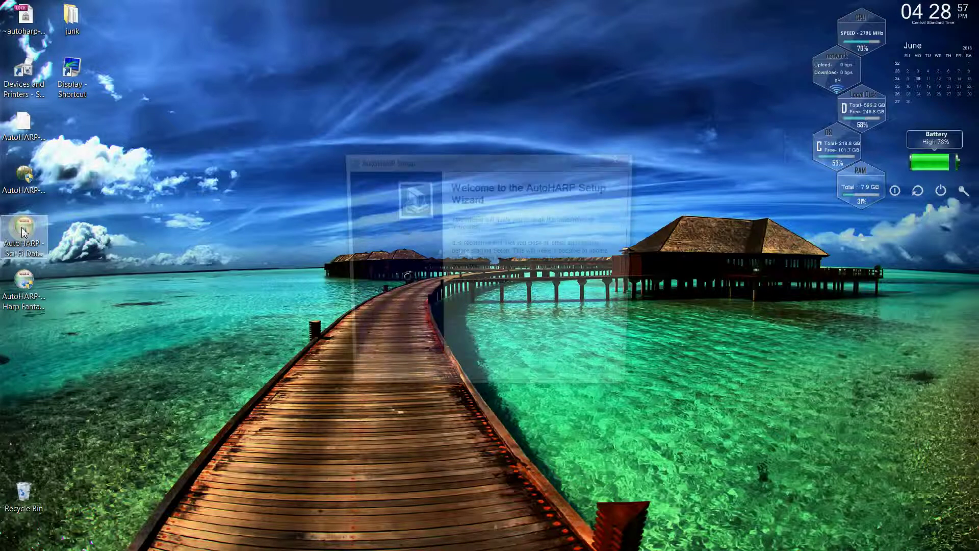
click(555, 382)
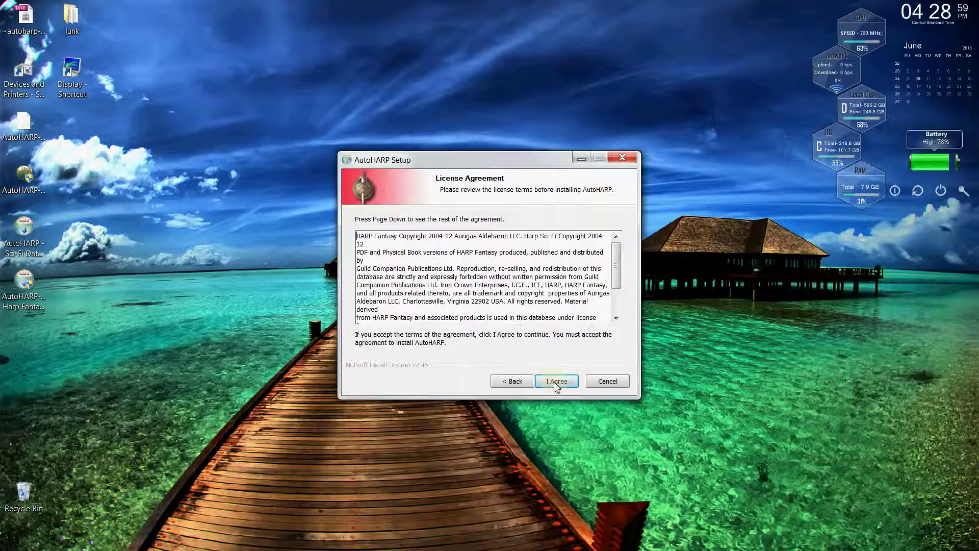
click(554, 383)
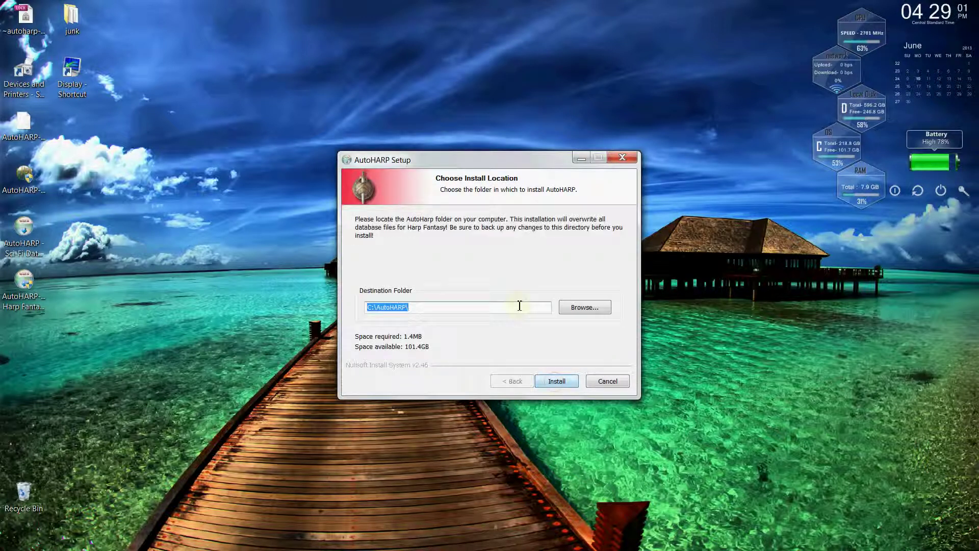
click(555, 383)
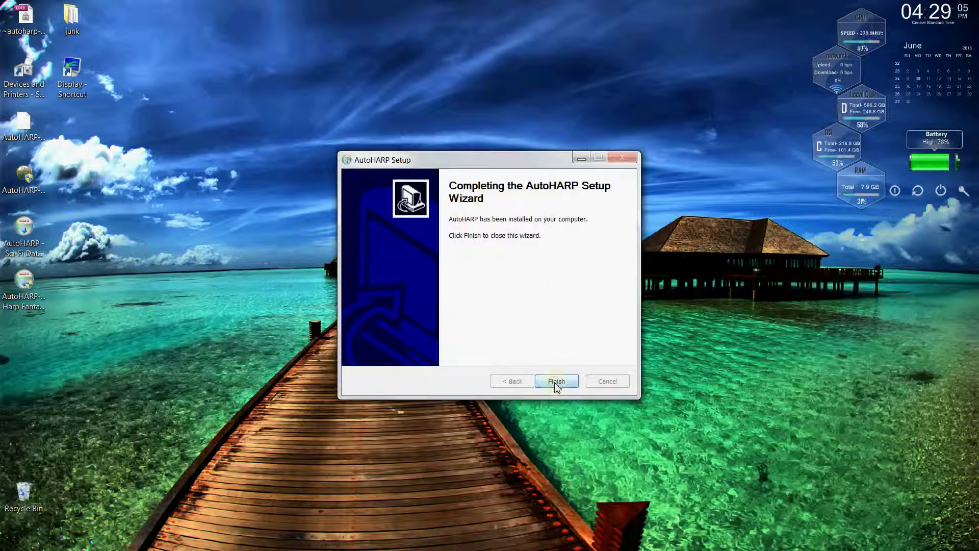
click(557, 382)
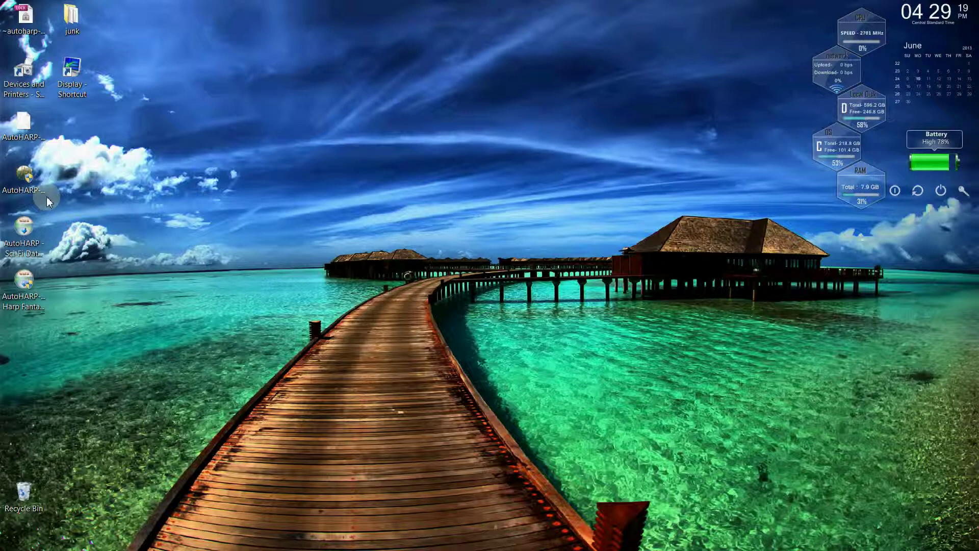
Move the Harp Databases folder out of C:\AutoHARP onto the desktop
key(super+e)
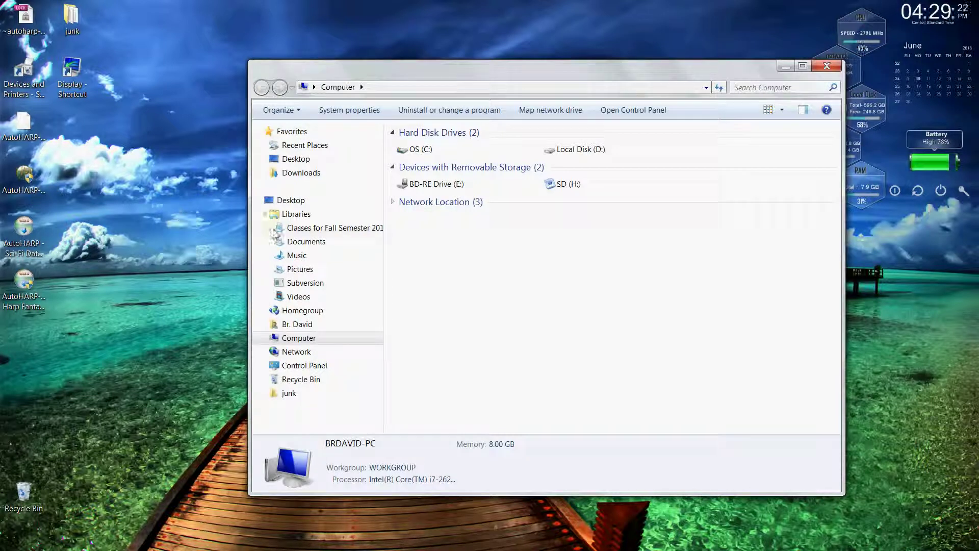
double_click(447, 150)
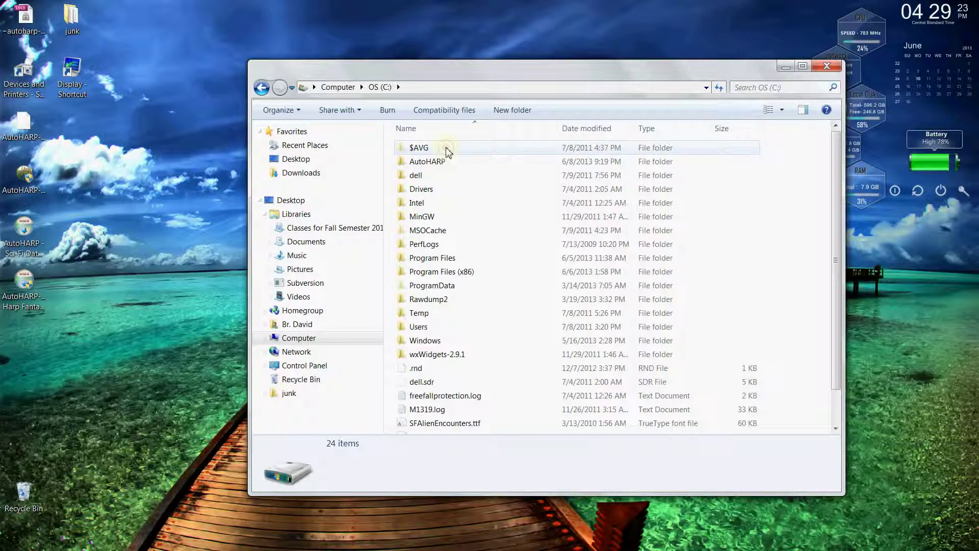
double_click(441, 161)
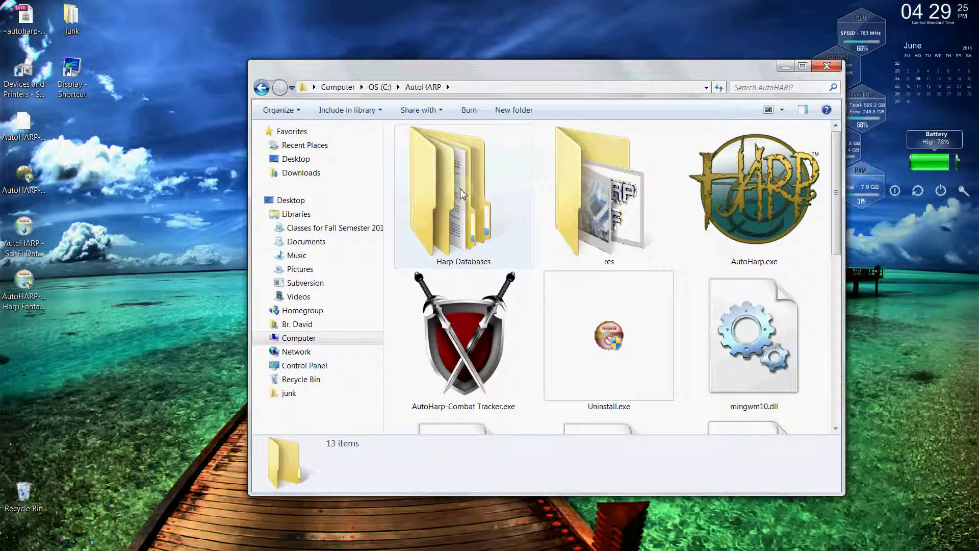
drag(461, 190, 173, 214)
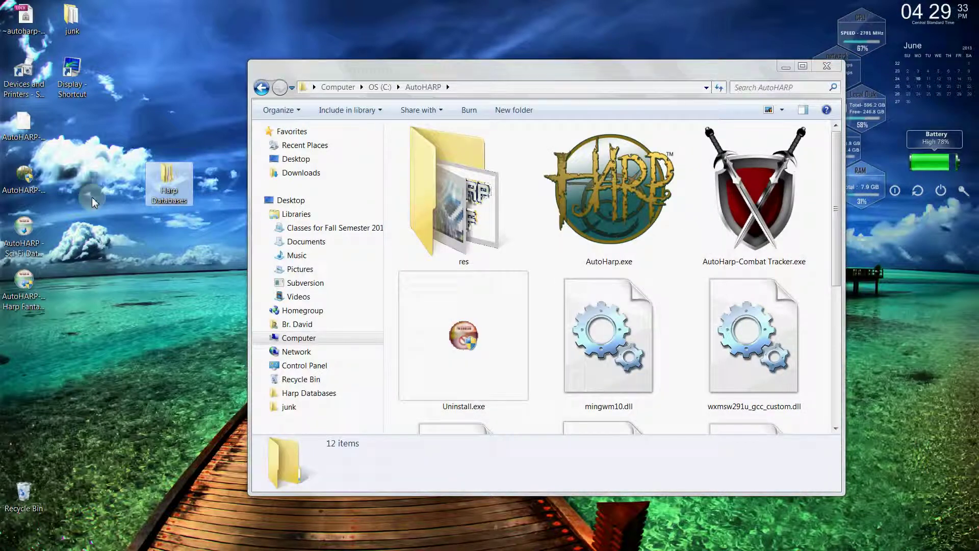
Reinstall the main AutoHARP program into C:\AutoHARP\ with the default components and Start Menu folder
double_click(30, 183)
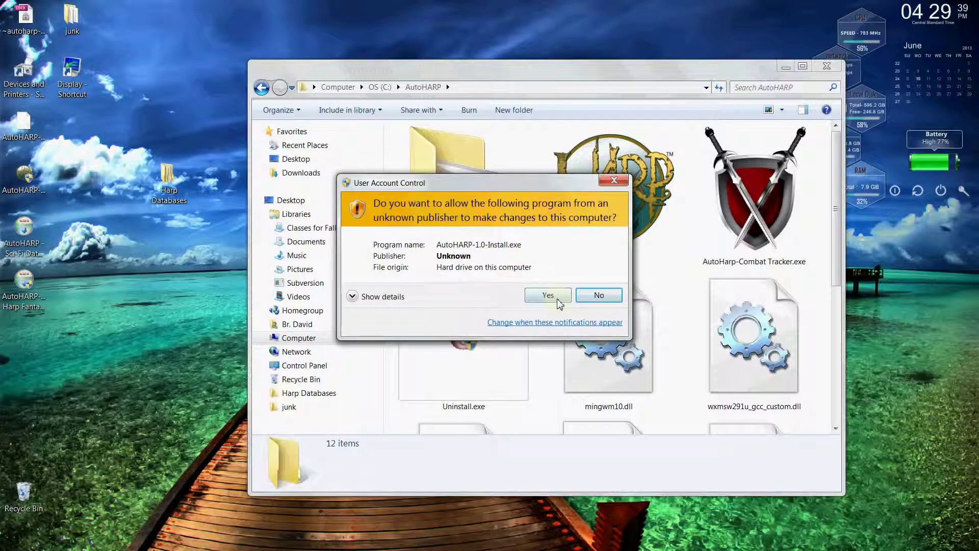
click(558, 297)
click(555, 382)
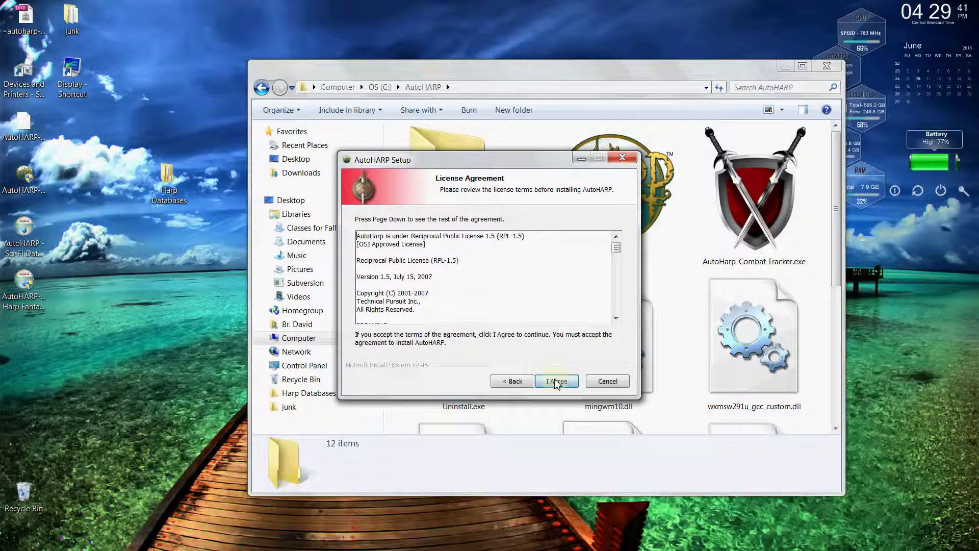
click(556, 382)
click(555, 382)
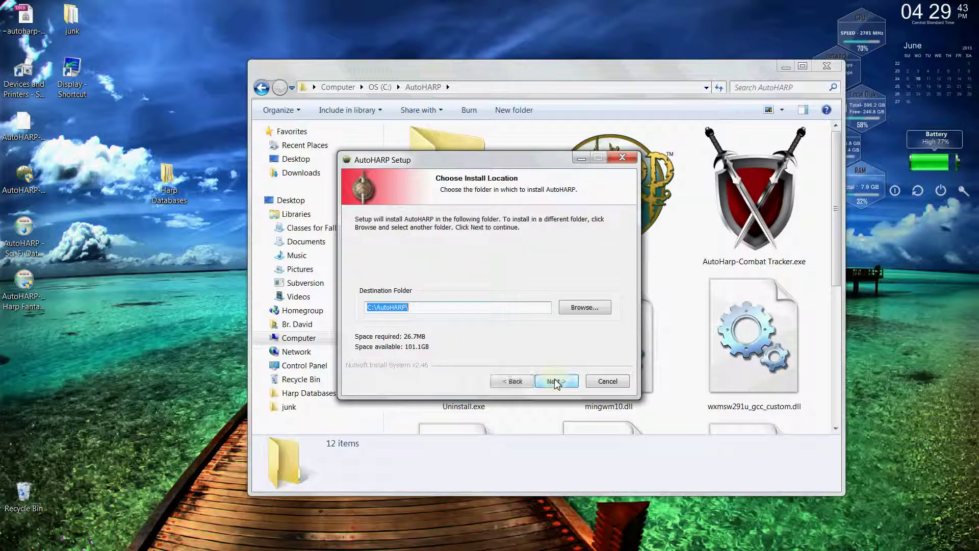
click(556, 382)
click(556, 382)
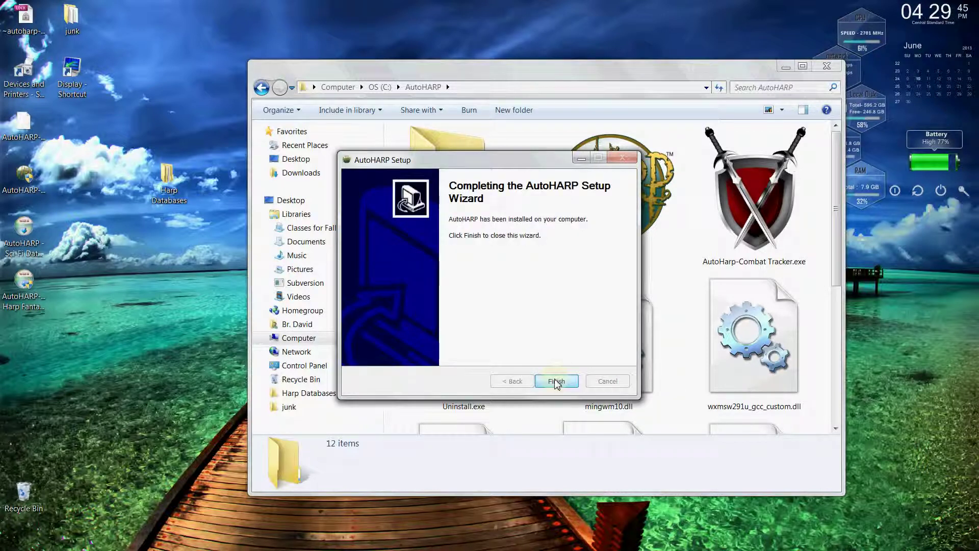
click(556, 381)
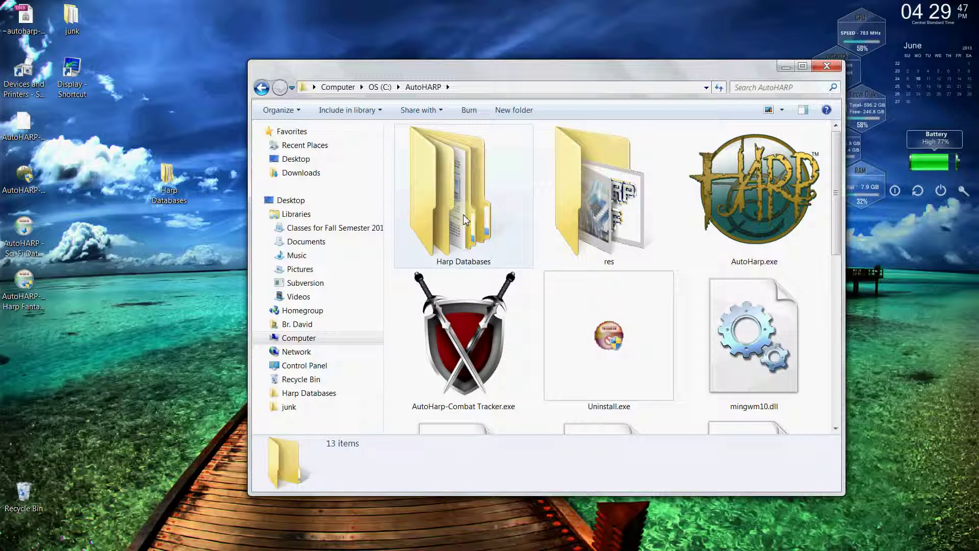
Delete the newly installed Harp Databases folder from C:\AutoHARP
click(465, 220)
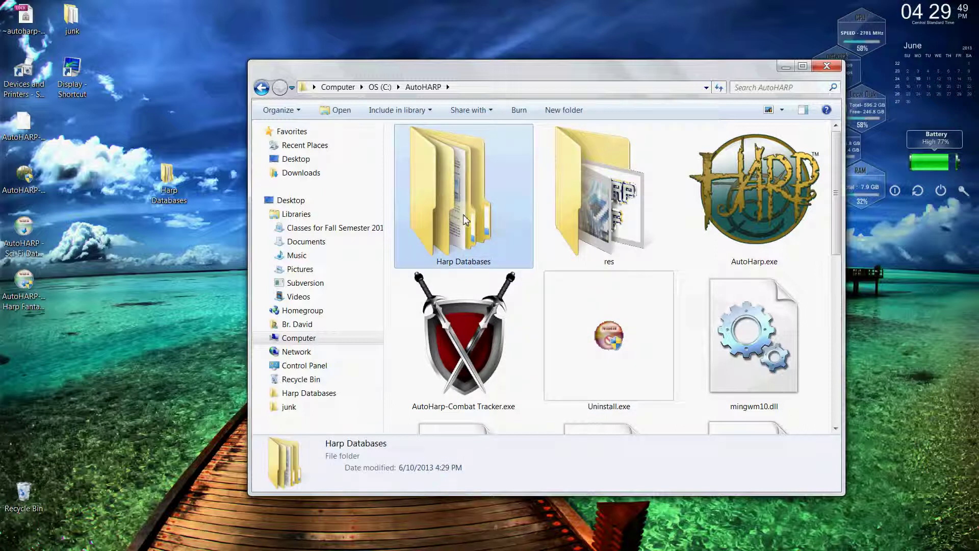
key(Delete)
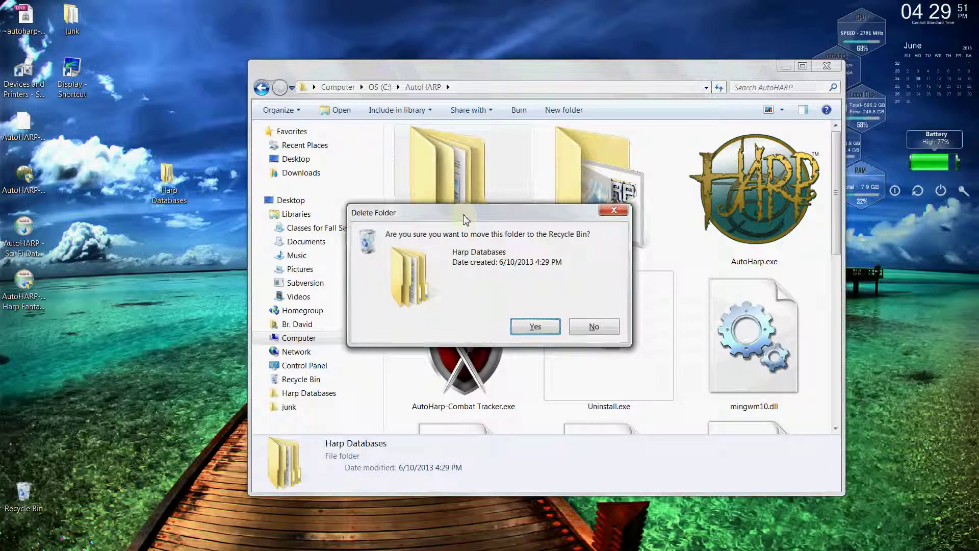
key(Return)
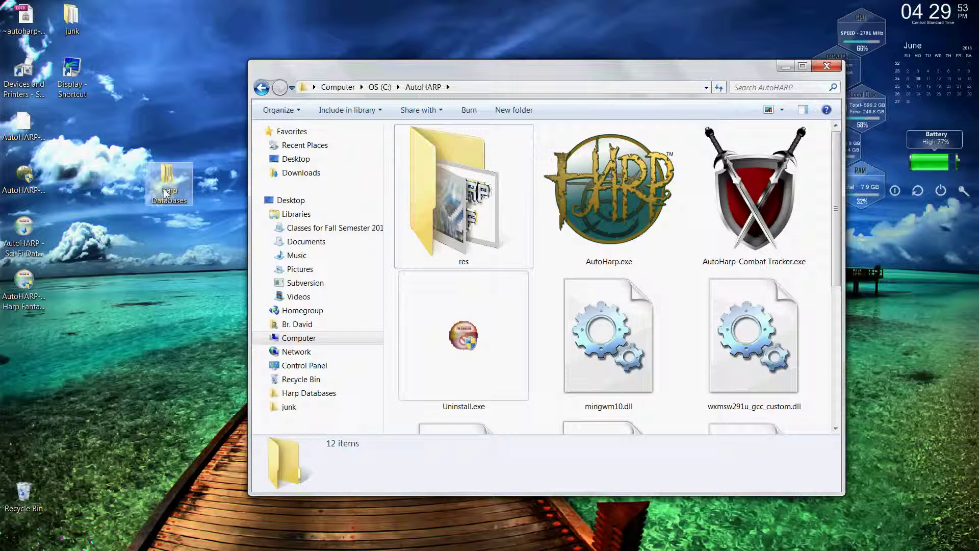
drag(167, 178, 549, 262)
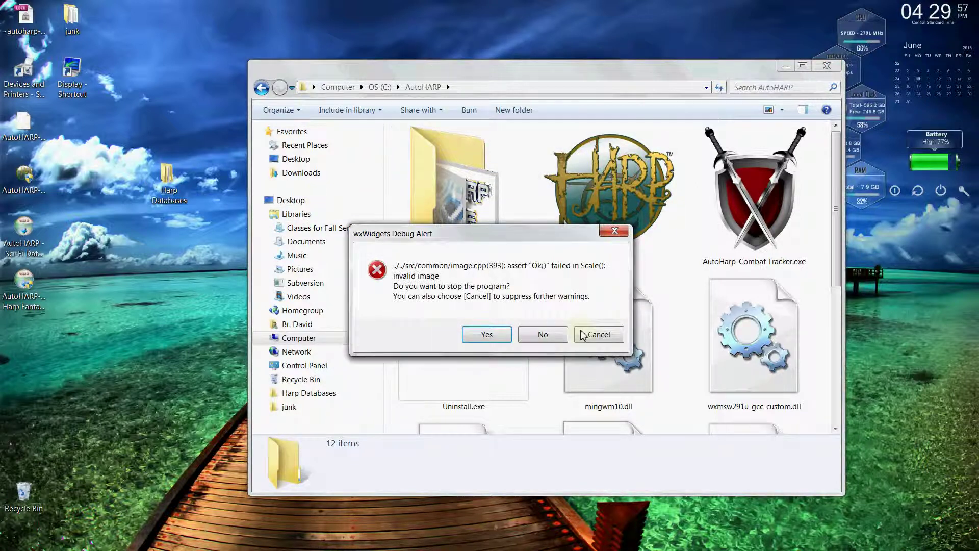
click(590, 341)
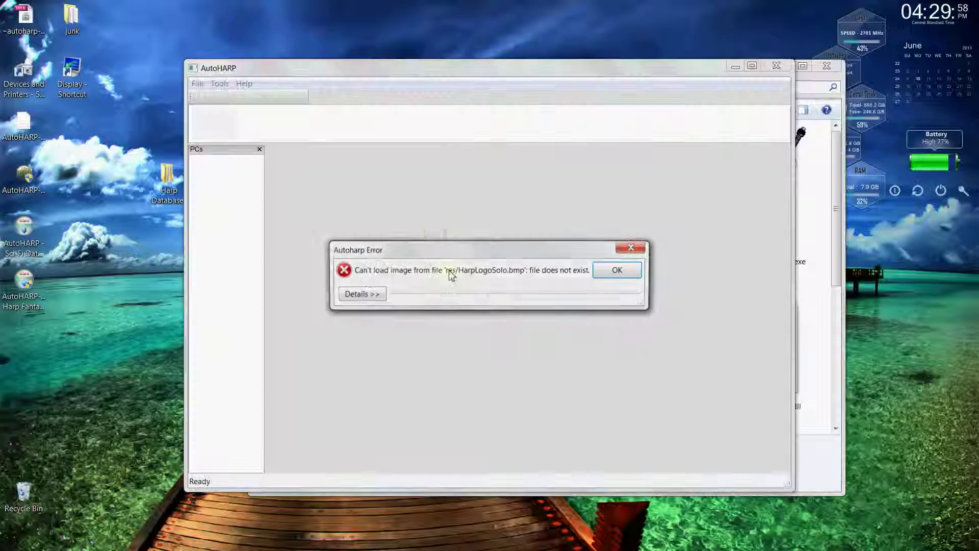
click(625, 276)
click(776, 65)
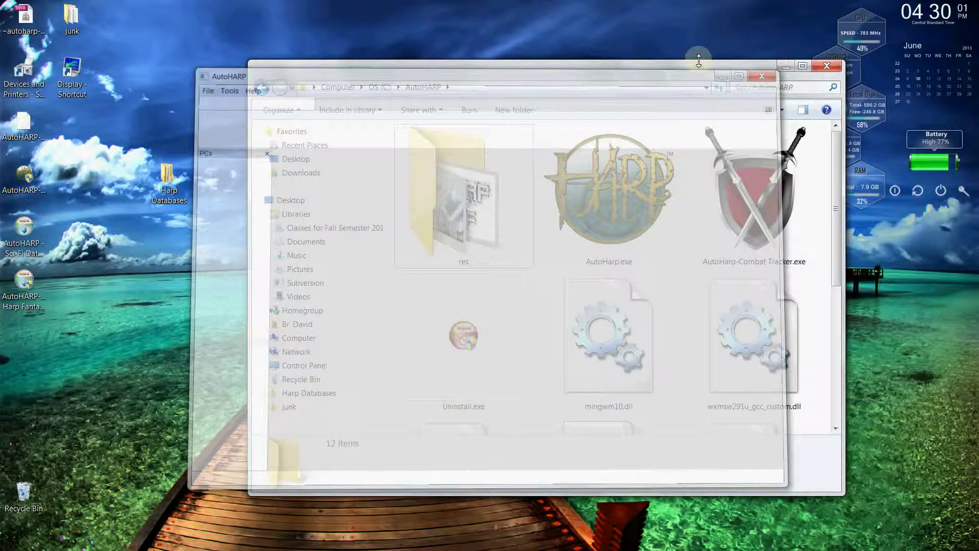
Move the preserved Harp Databases folder from the desktop back into C:\AutoHARP
drag(169, 179, 550, 312)
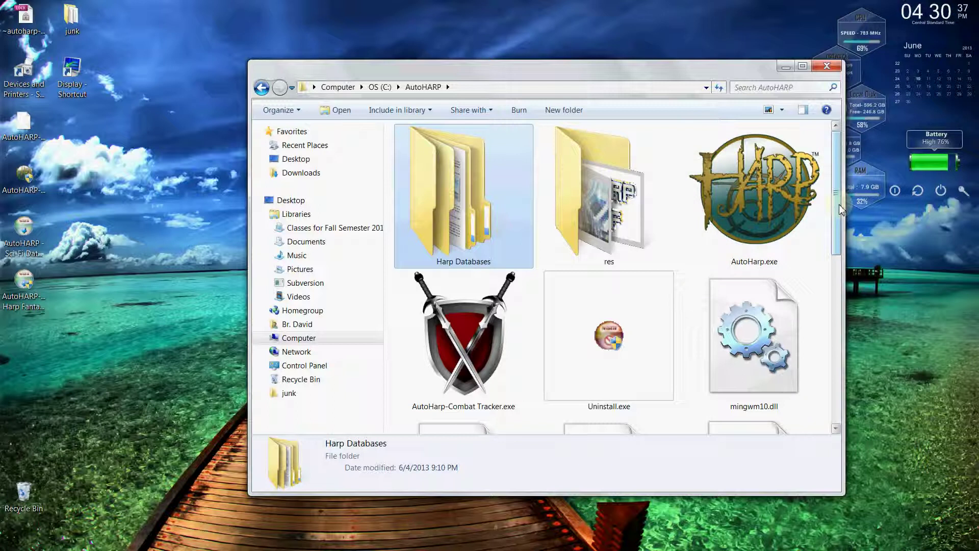
Open preferences.xml from the C:\AutoHARP folder for editing in Notepad++
drag(838, 204, 822, 385)
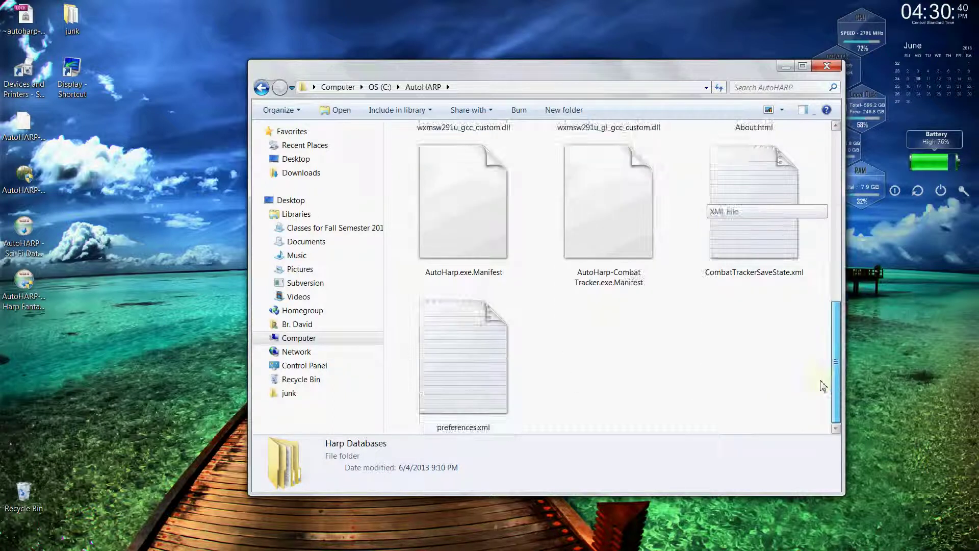
click(490, 361)
right_click(489, 360)
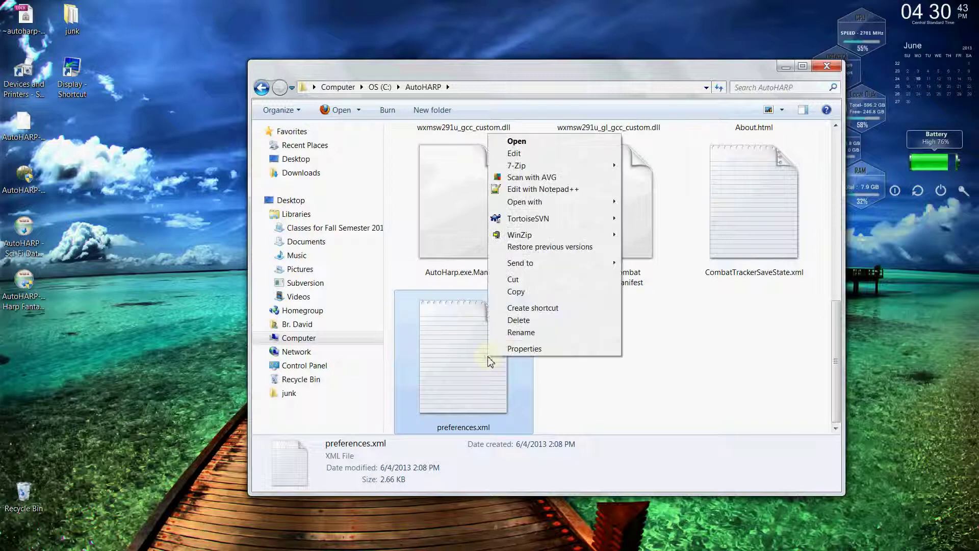
click(562, 190)
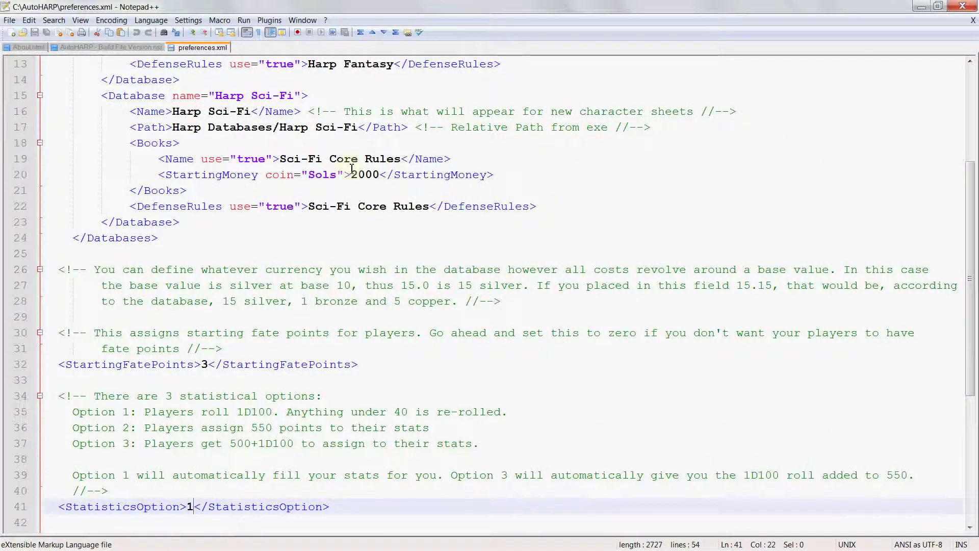
Examine the database path and the Harp Fantasy database's name and relative path at the start of preferences.xml
key(Up)
key(Up)
key(Up)
key(Up)
key(Up)
key(Up)
key(Up)
key(Up)
key(Up)
key(Up)
key(Up)
key(Up)
key(Up)
key(Up)
key(Up)
key(Up)
key(Up)
key(Up)
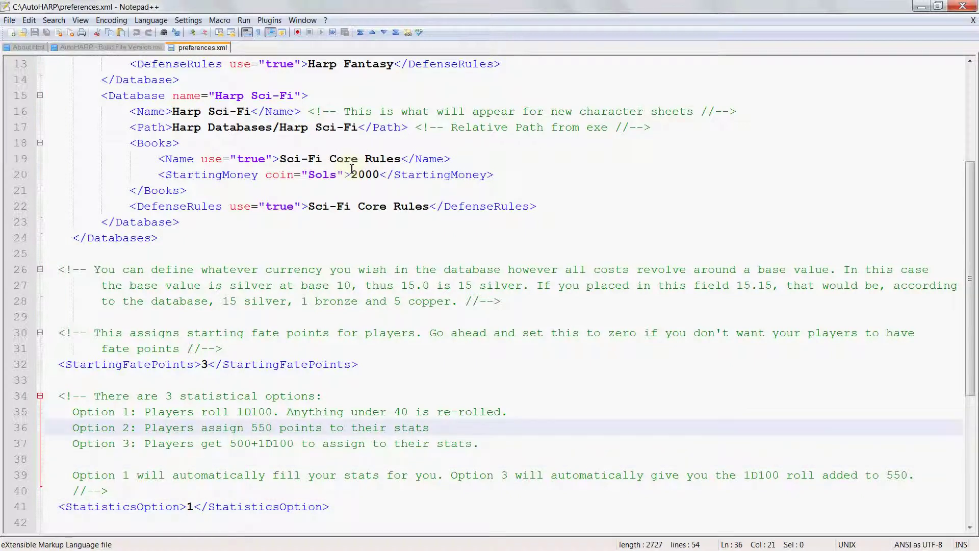
key(Up)
key(Up)
key(Up)
key(Up)
key(Up)
key(Up)
key(Up)
key(Up)
key(Up)
key(Up)
key(Up)
key(Up)
key(Up)
key(Up)
key(Up)
key(Up)
key(Up)
key(Up)
key(Up)
key(Up)
key(Home)
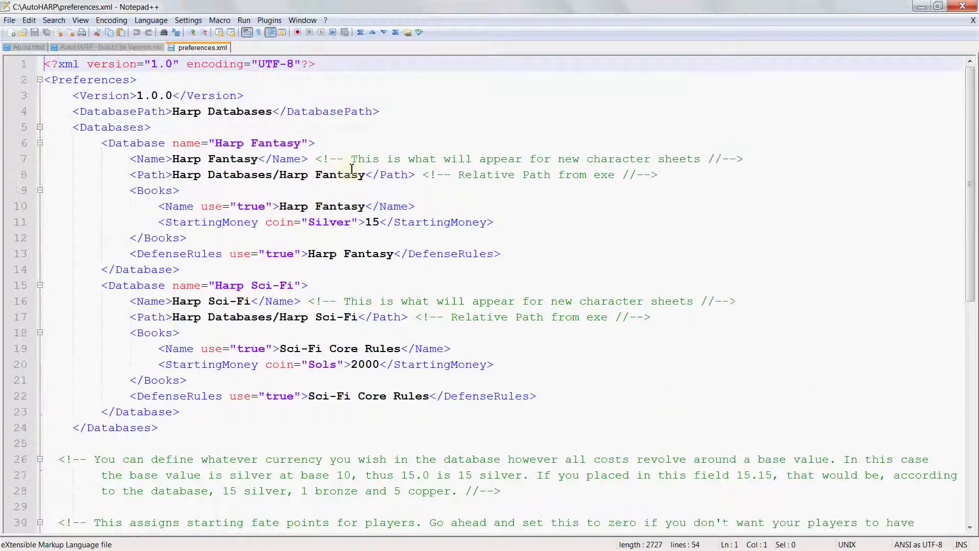
key(Down)
key(Down)
key(Down)
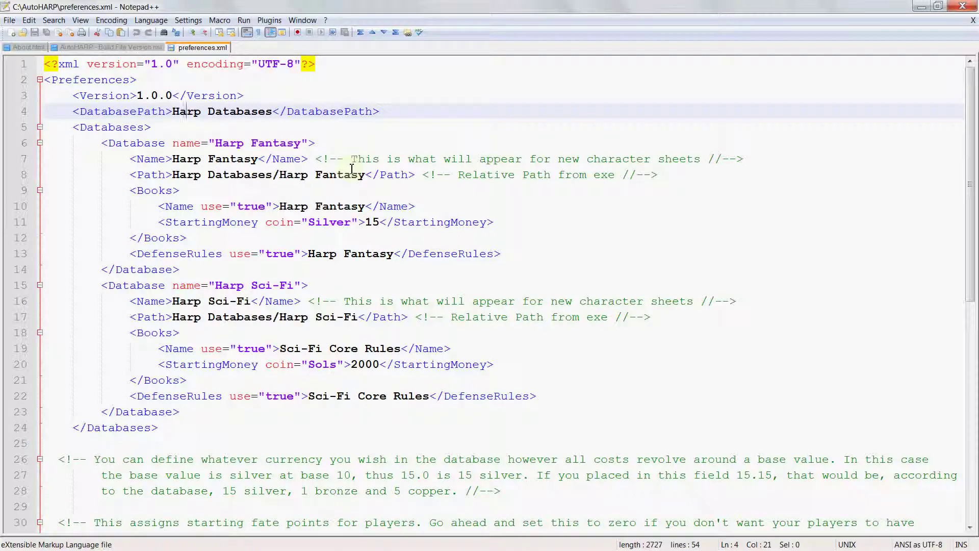
key(Down)
key(Down)
key(Down)
key(Down)
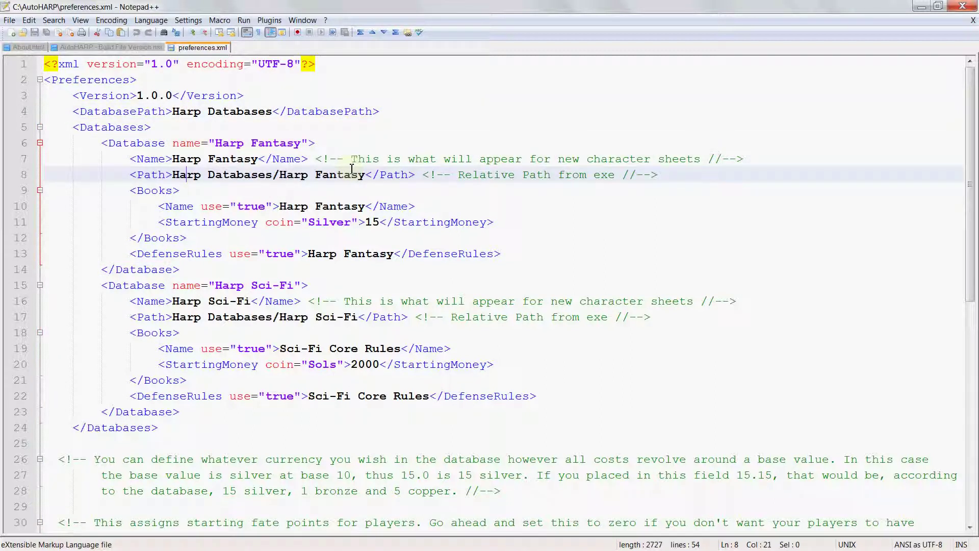
key(Up)
key(Up)
key(Up)
key(Up)
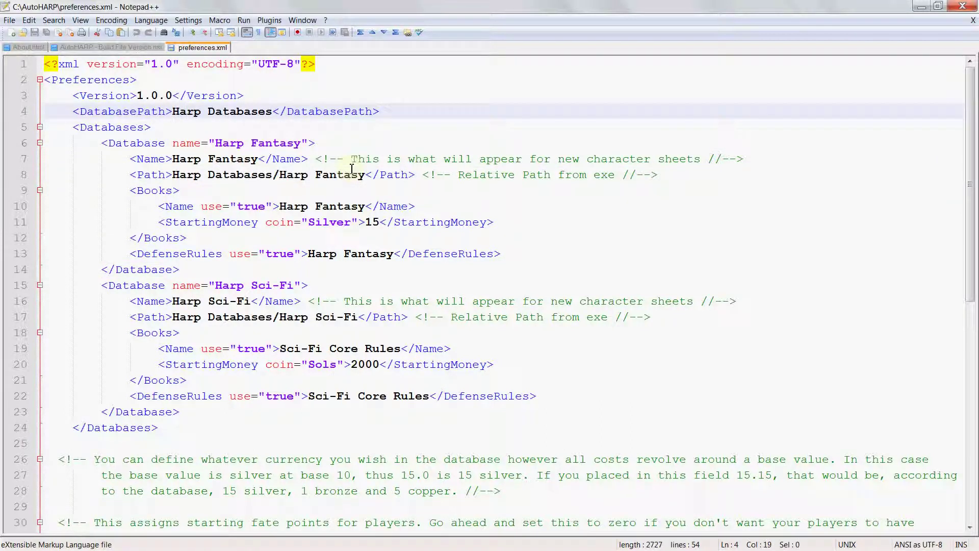
key(Down)
key(Down)
key(Down)
key(Down)
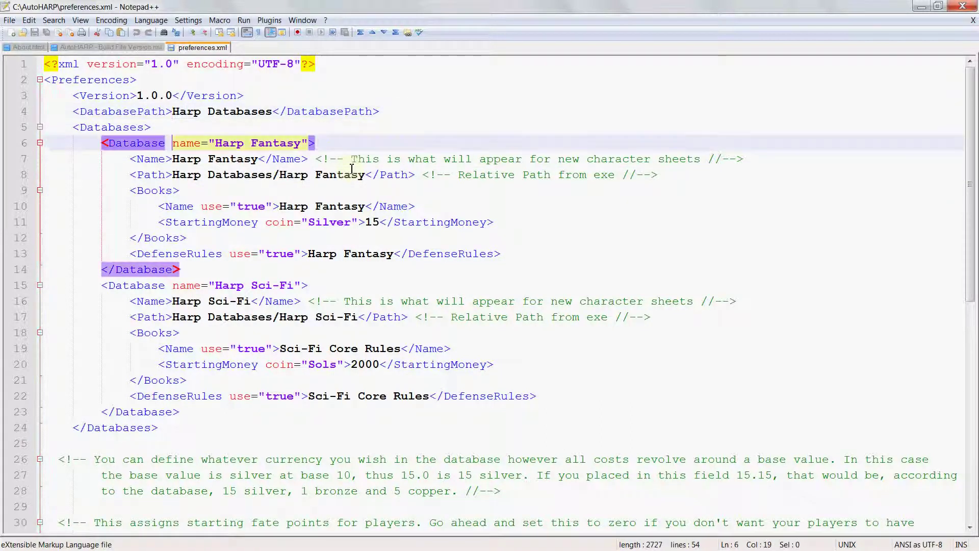
Examine the book name and starting money settings of the Harp Fantasy database
key(Down)
key(Down)
key(Down)
key(Down)
key(Up)
key(Up)
key(Right)
key(Right)
key(Right)
key(Right)
key(Right)
key(Right)
key(Right)
key(Right)
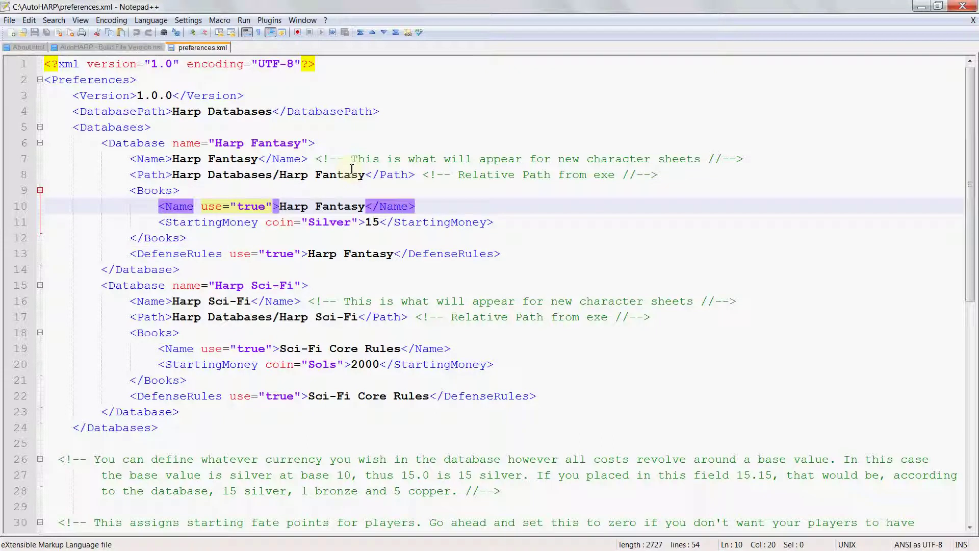
key(Down)
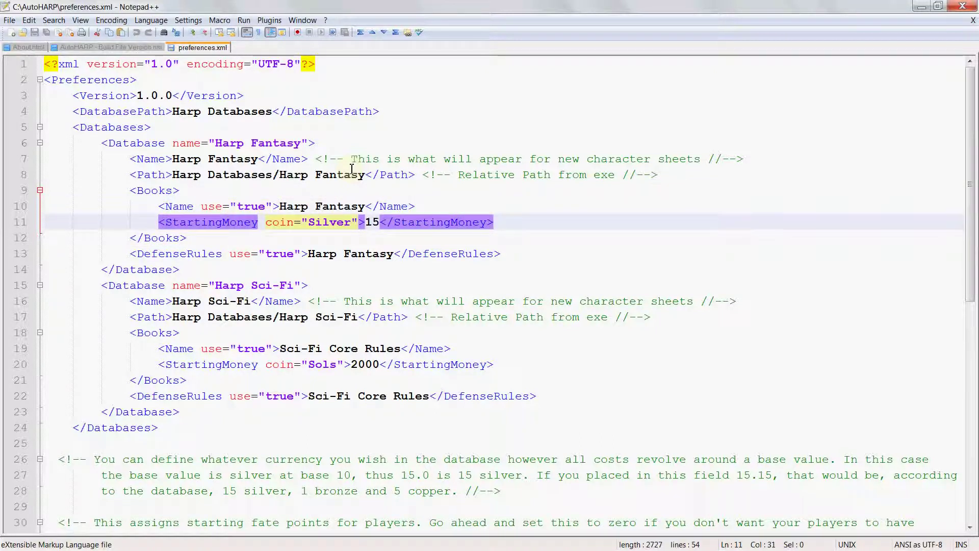
key(Right)
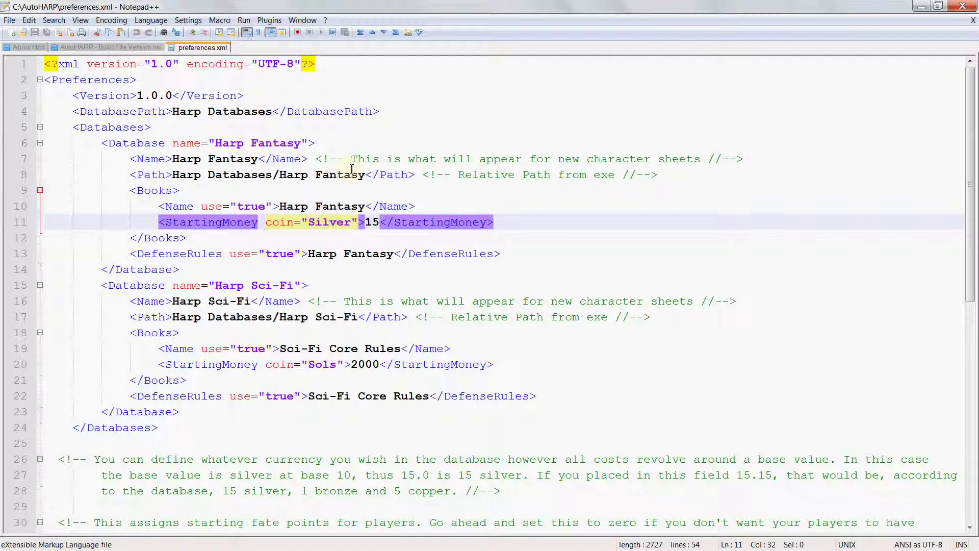
Examine the Sci-Fi Core Rules book entry and its starting money in the Harp Sci-Fi database
key(Down)
key(Down)
key(Down)
key(Down)
key(Down)
key(Down)
key(Down)
key(Down)
key(Down)
key(Down)
key(Down)
key(Up)
key(Up)
key(Up)
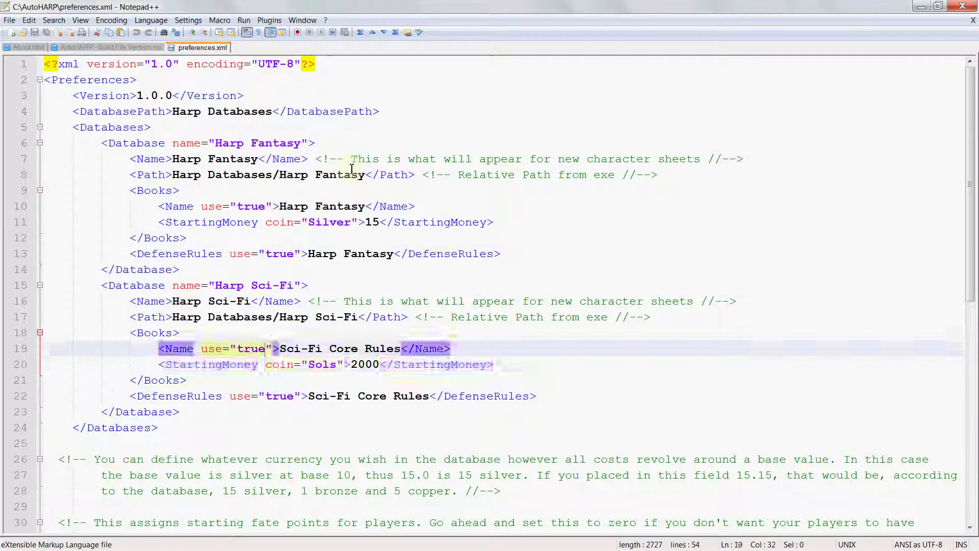
key(Down)
key(Right)
key(Right)
key(Right)
key(Right)
key(Right)
key(Right)
key(Right)
key(Right)
key(Right)
key(Right)
key(Right)
key(Right)
key(Right)
key(Right)
key(Right)
key(Right)
key(Up)
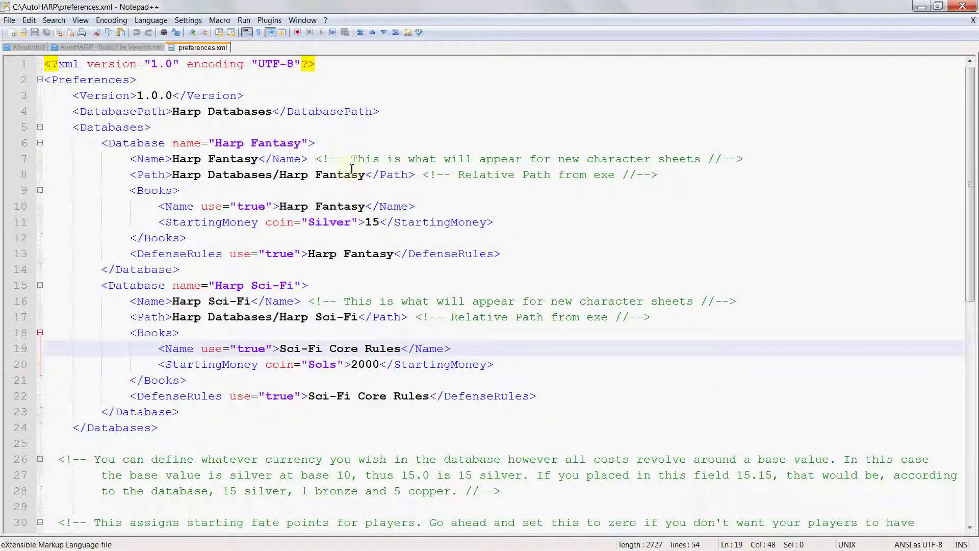
Try a starting money value of 25 Silver for the Harp Fantasy book and restore it to 15
key(Up)
key(Up)
key(Up)
key(Up)
key(Up)
key(Up)
key(Up)
key(Up)
key(Up)
key(Down)
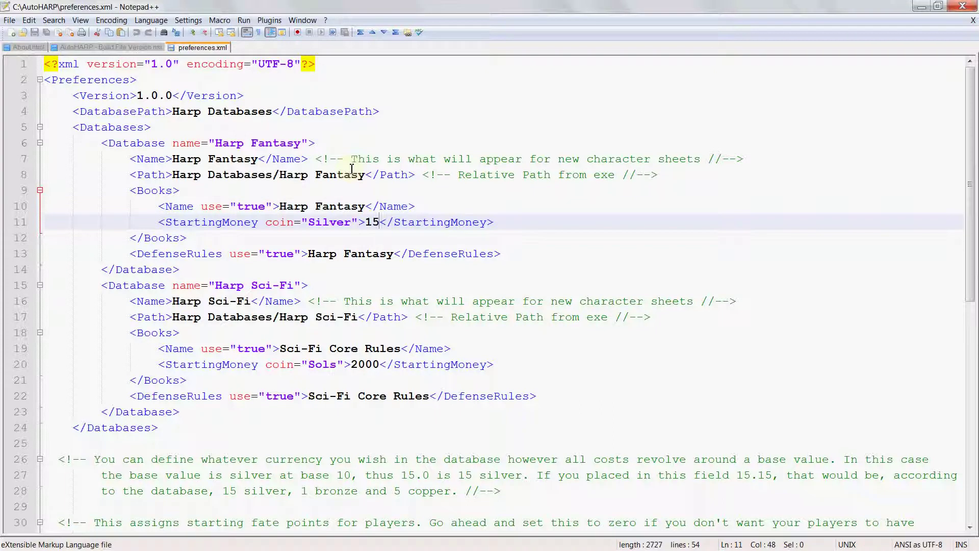
key(BackSpace)
key(BackSpace)
text(25)
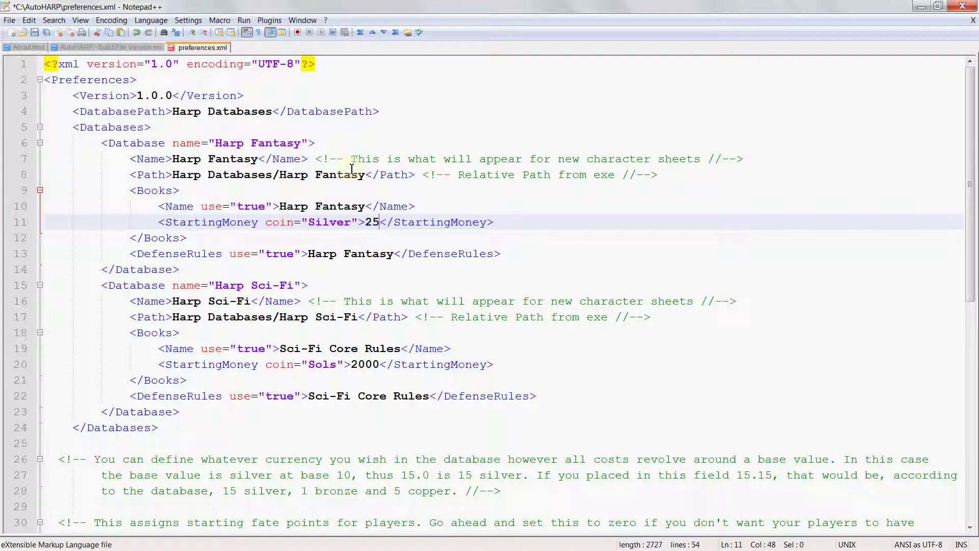
key(BackSpace)
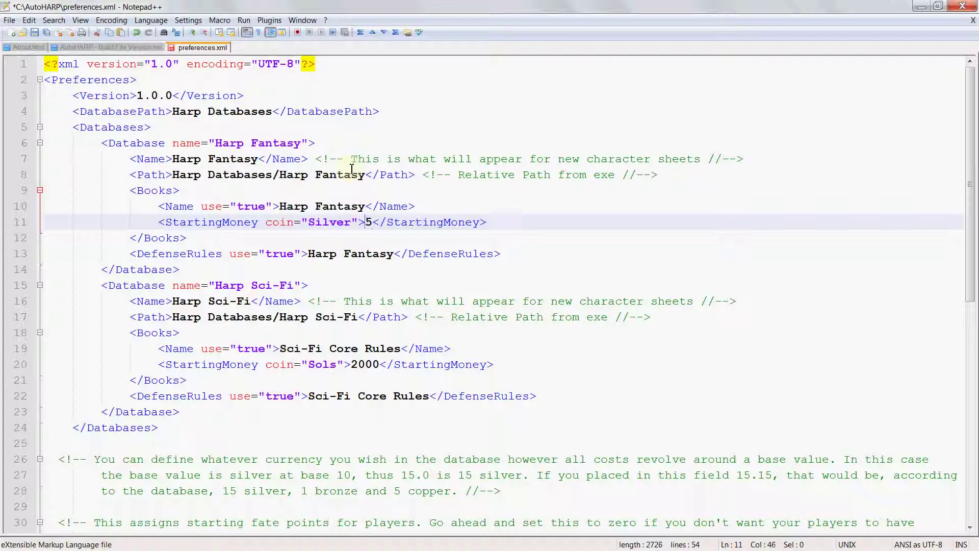
text(1)
Try a starting money value of 2500 Sols for the Sci-Fi Core Rules book and restore it to 2000
key(Down)
key(Down)
key(Down)
key(Down)
key(Down)
key(Down)
key(Down)
key(Down)
key(Down)
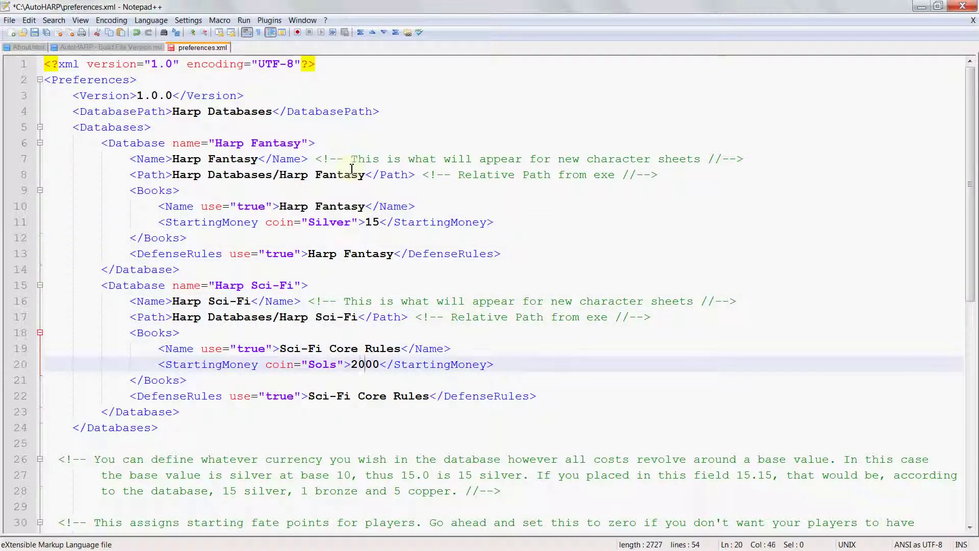
key(BackSpace)
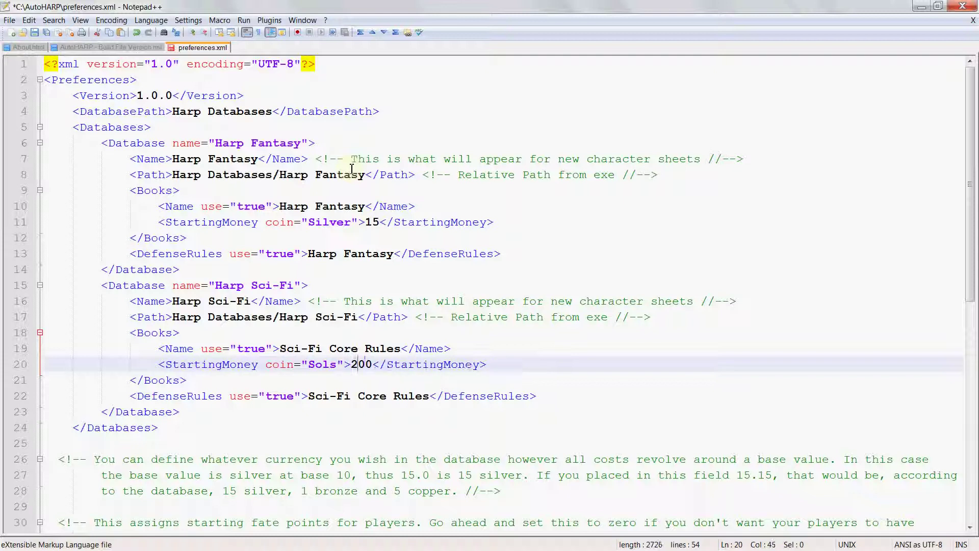
text(5)
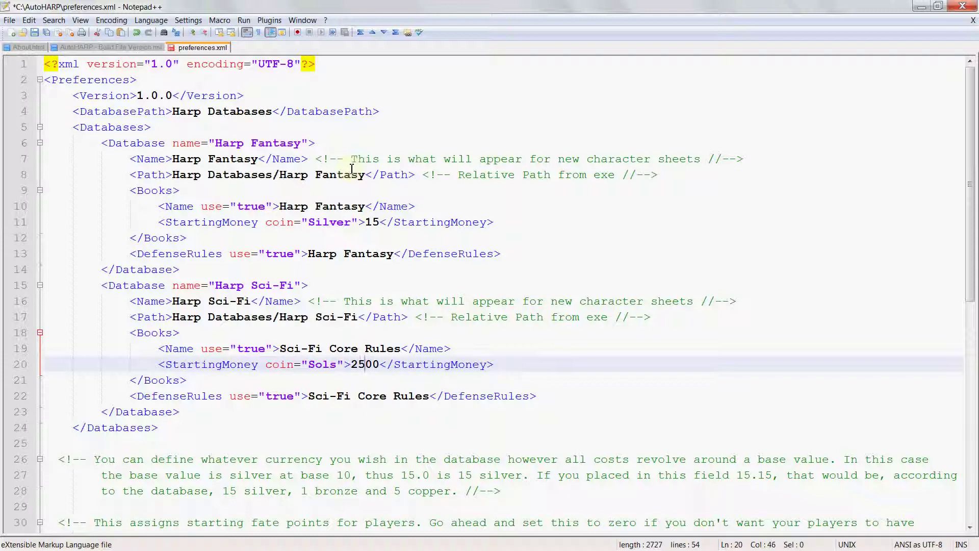
key(BackSpace)
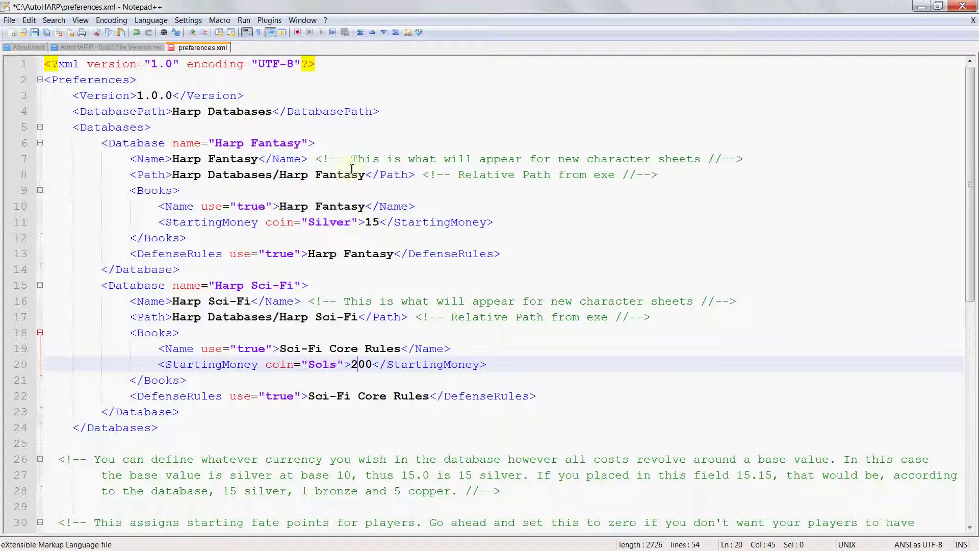
text(0)
Examine the StartingFatePoints value and the comment explaining how starting fate points are assigned
key(Down)
key(Down)
key(Down)
key(Down)
key(Down)
key(Down)
key(Down)
key(Down)
key(Down)
key(Down)
key(Down)
key(Down)
key(Down)
key(Down)
key(Down)
key(Down)
key(Down)
key(Down)
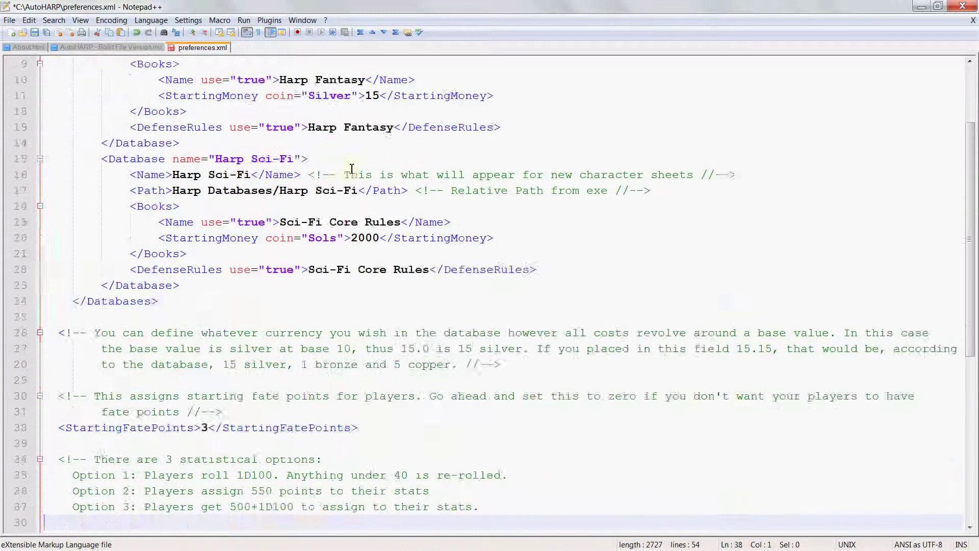
key(Down)
key(Down)
key(Down)
key(Down)
key(Down)
key(Up)
key(Up)
key(Up)
key(Up)
key(Up)
key(Up)
key(Up)
key(Up)
key(Up)
key(Up)
key(Up)
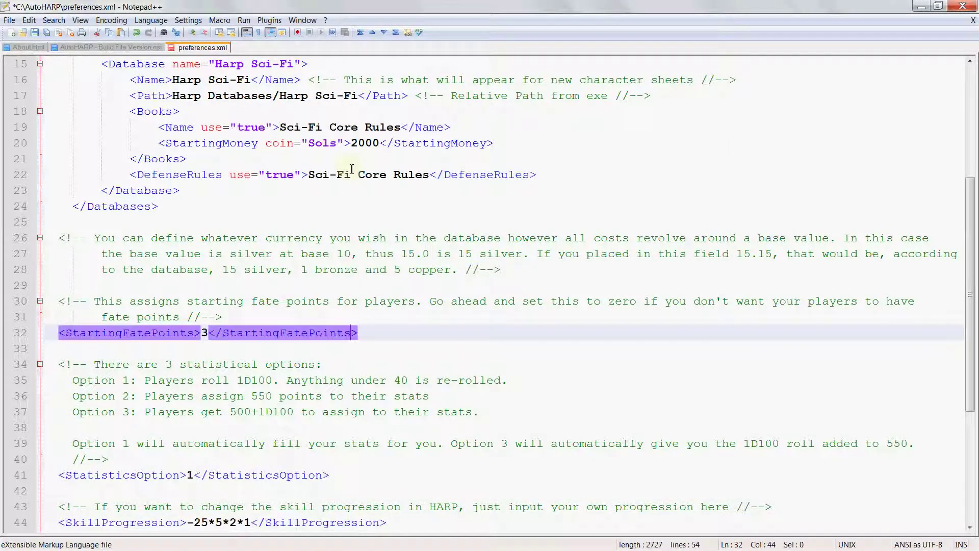
key(Left)
key(Left)
key(Left)
key(Left)
key(Left)
key(Left)
key(Left)
key(Left)
key(Left)
key(Left)
key(Left)
key(Left)
key(Left)
key(Left)
key(Left)
key(Left)
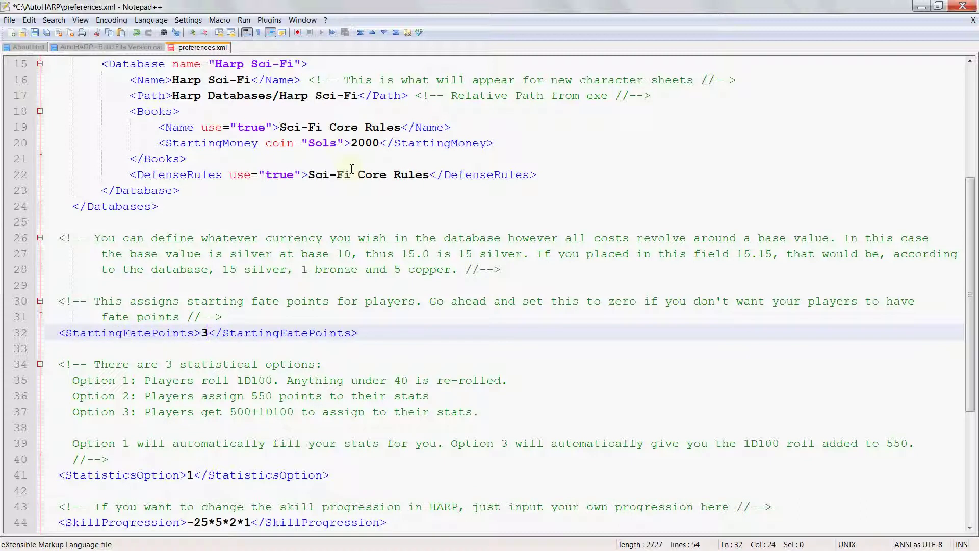
Examine the comment about defining currencies around a base value, just above the fate points section
key(Up)
key(Up)
key(Up)
key(Up)
key(Up)
key(Up)
key(Up)
key(Up)
key(Up)
key(Up)
key(Up)
key(Up)
key(Up)
key(Up)
key(Up)
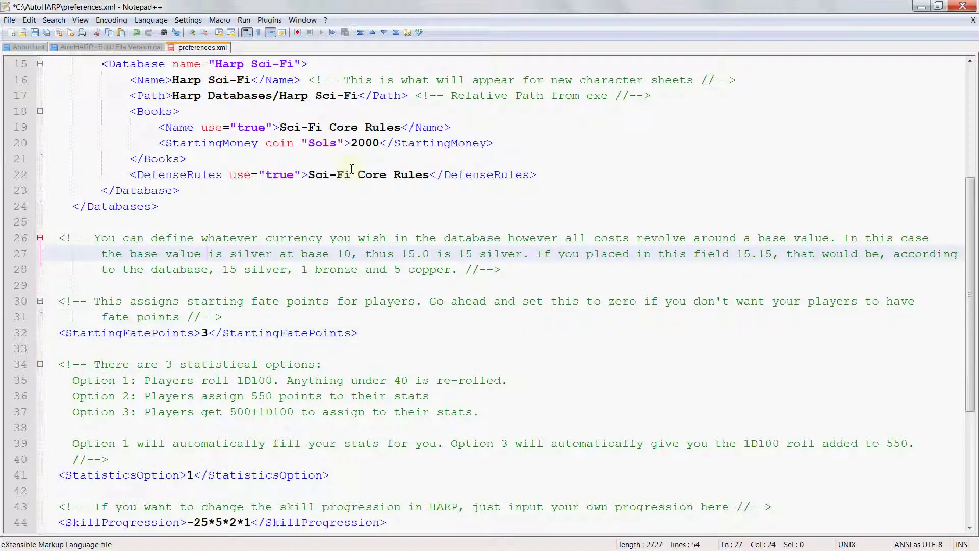
key(Down)
key(Down)
key(Down)
key(Down)
key(Down)
key(Down)
key(Down)
key(Down)
key(Down)
key(Down)
key(Down)
key(Down)
key(Down)
key(Down)
key(Down)
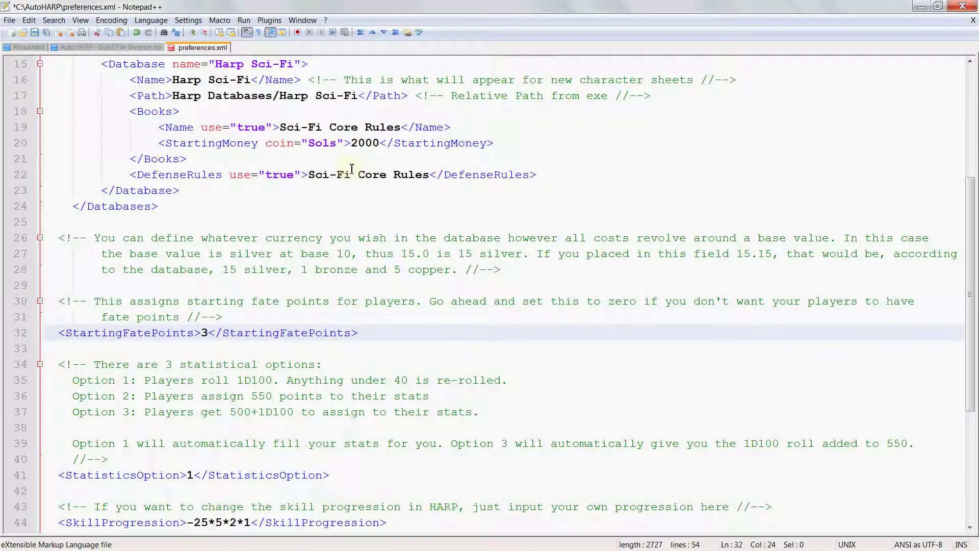
Review the version and the Harp Fantasy and Harp Sci-Fi database definitions at the beginning of the preferences file
key(Up)
key(Up)
key(Up)
key(Up)
key(Up)
key(Up)
key(Up)
key(Up)
key(Up)
key(Up)
key(Up)
key(Up)
key(Up)
key(Up)
key(Up)
key(Up)
key(Up)
key(Up)
key(Up)
key(Up)
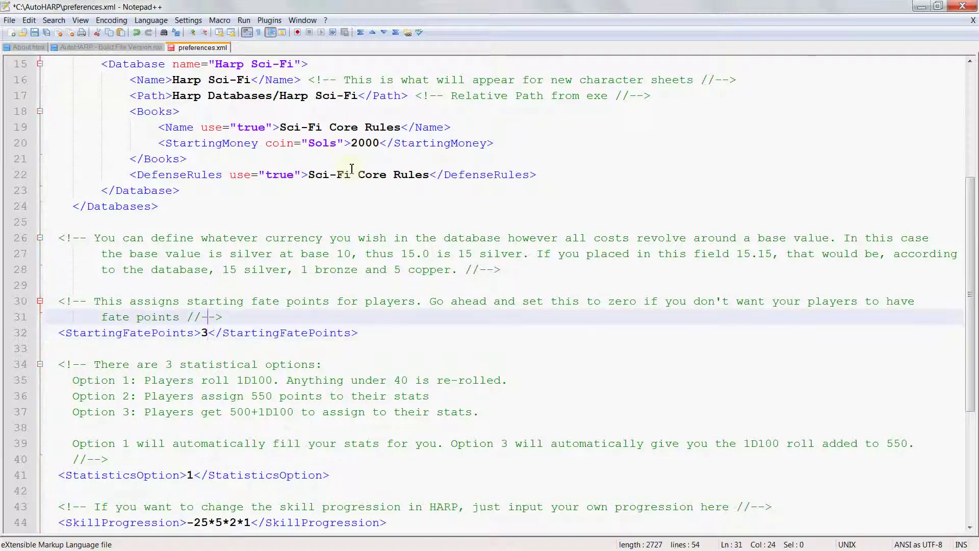
key(Up)
key(Up)
key(Up)
key(Up)
key(Up)
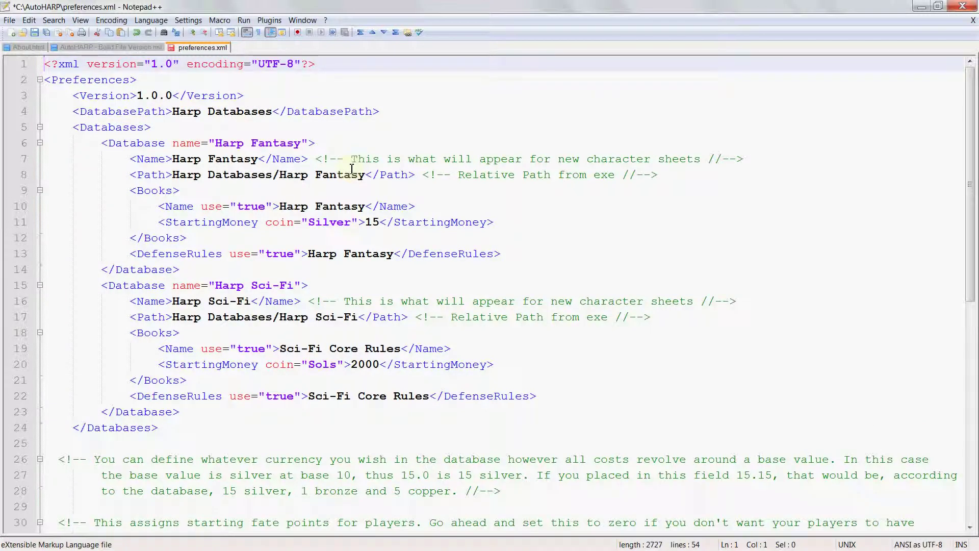
key(End)
key(Down)
key(Down)
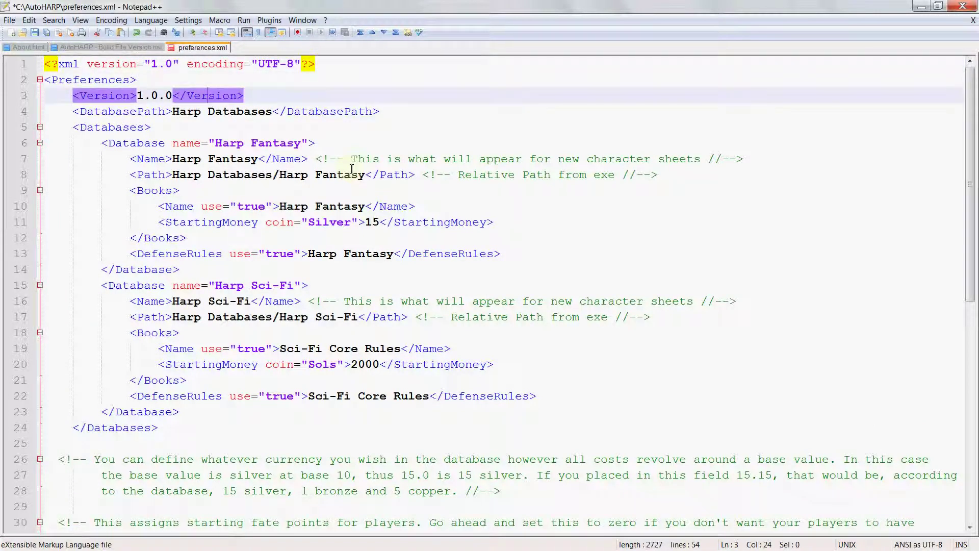
key(Up)
Read through the preferences from the database definitions to the skill progression comment and return to the StartingFatePoints setting
key(Down)
key(Down)
key(Down)
key(Down)
key(Down)
key(Down)
key(Down)
key(Down)
key(Down)
key(Down)
key(Down)
key(Down)
key(Down)
key(Down)
key(Down)
key(Down)
key(Down)
key(Down)
key(Down)
key(Down)
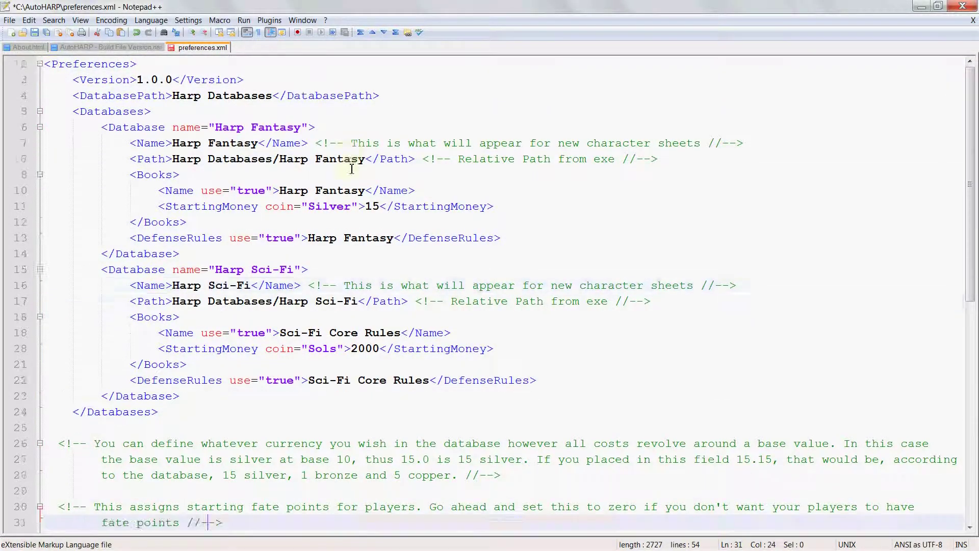
key(Up)
key(Up)
key(Up)
key(Up)
key(Up)
key(Up)
key(Up)
key(Up)
key(Up)
key(Up)
key(Up)
key(Up)
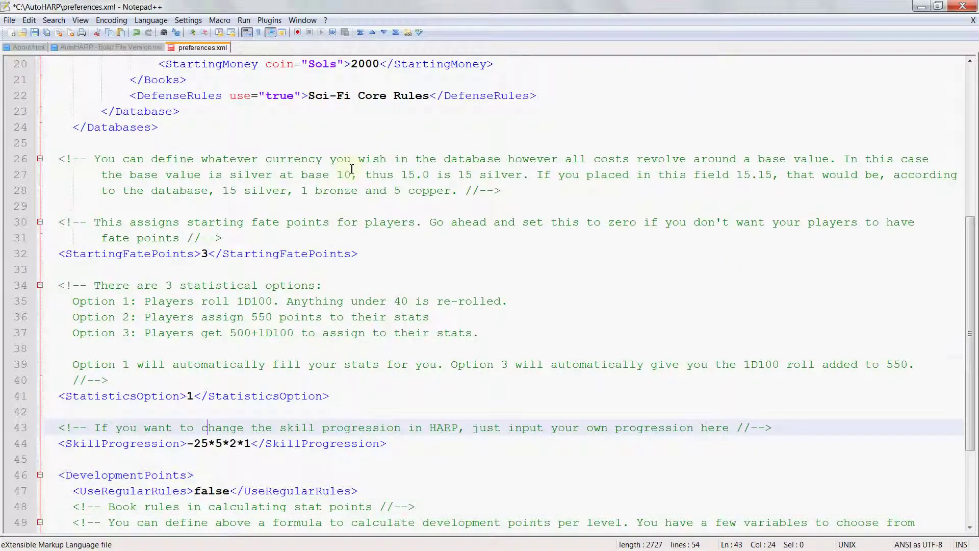
key(Up)
key(Up)
key(Up)
key(Up)
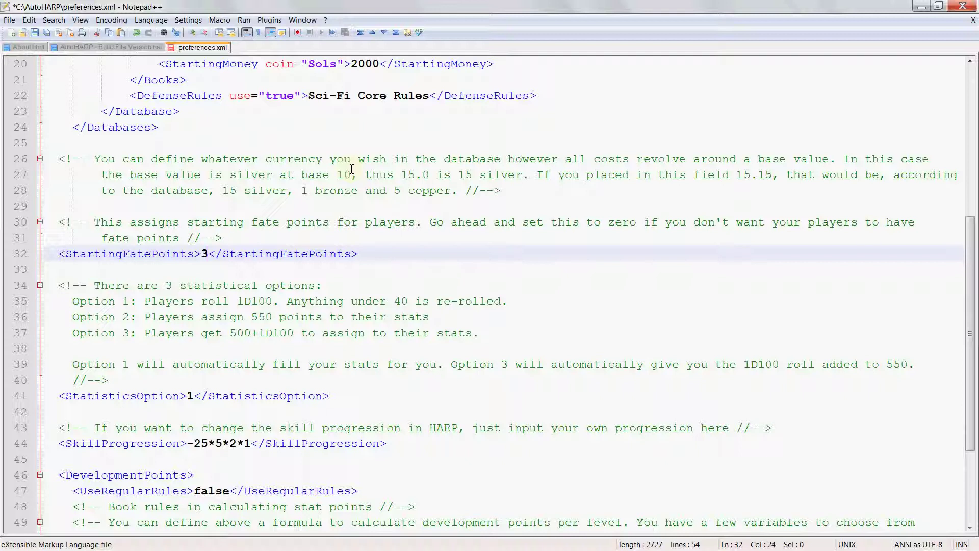
Examine the descriptions of the three statistical options and the StatisticsOption value they control
key(Down)
key(Down)
key(Down)
key(Down)
key(Down)
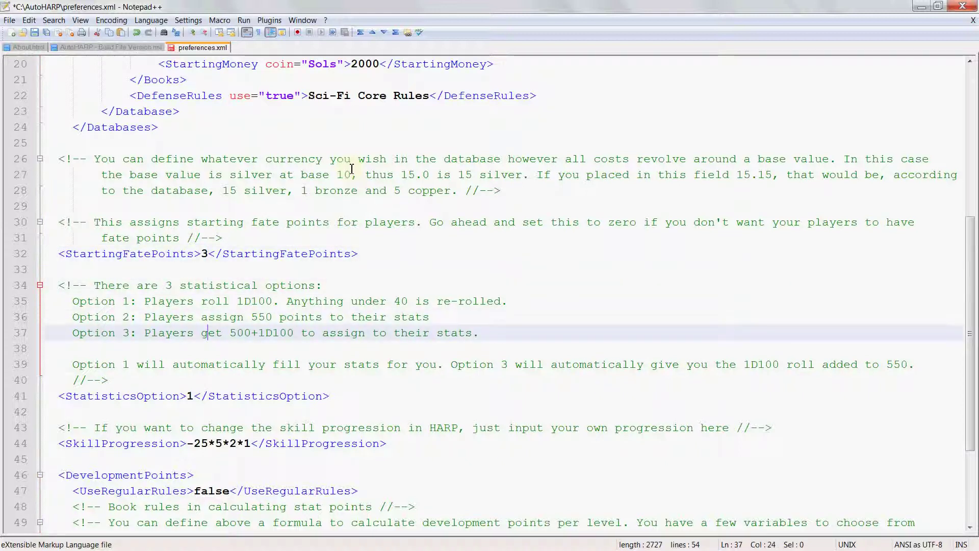
key(Down)
key(Down)
key(Down)
key(Down)
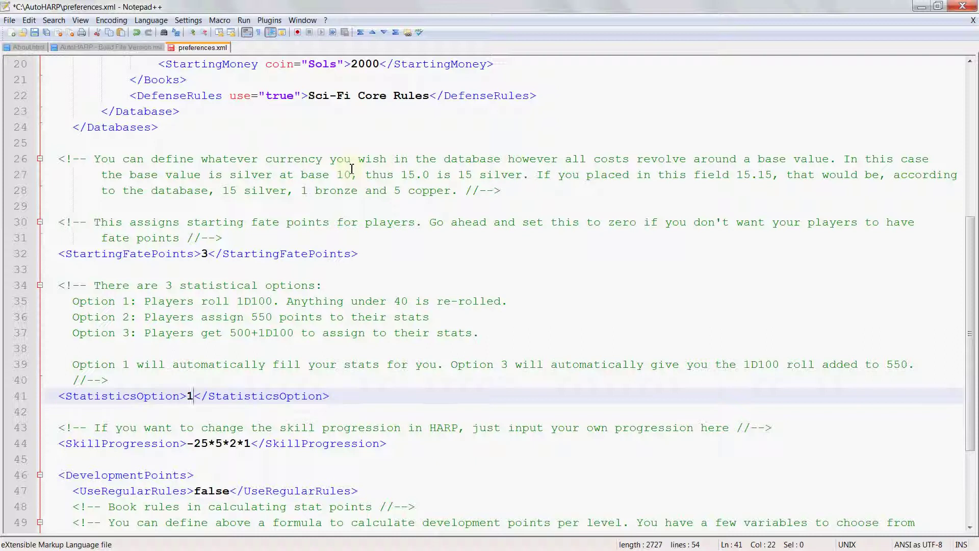
Change the StartingFatePoints value to 0 and set it back to 3
key(Up)
key(Up)
key(Up)
key(Up)
key(Up)
key(Up)
key(Up)
key(Up)
key(Up)
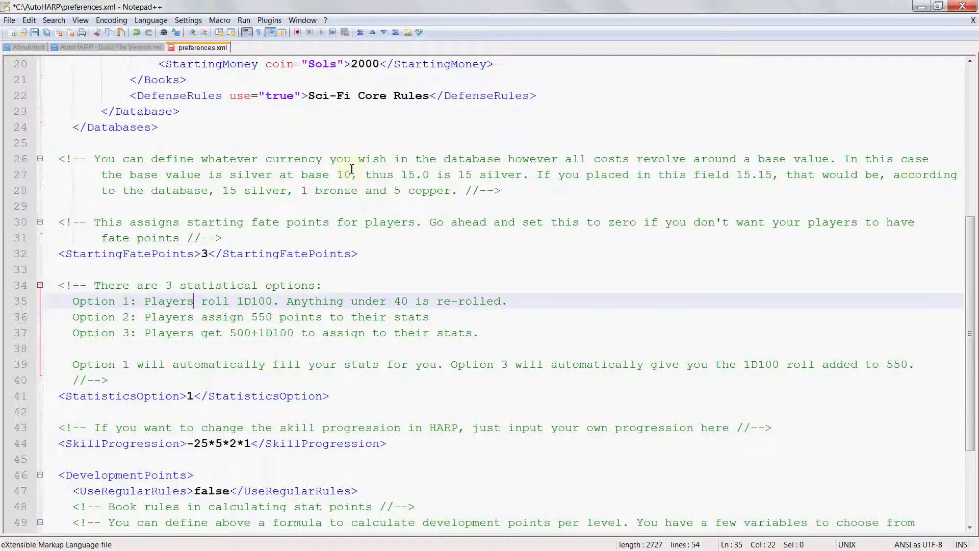
key(Left)
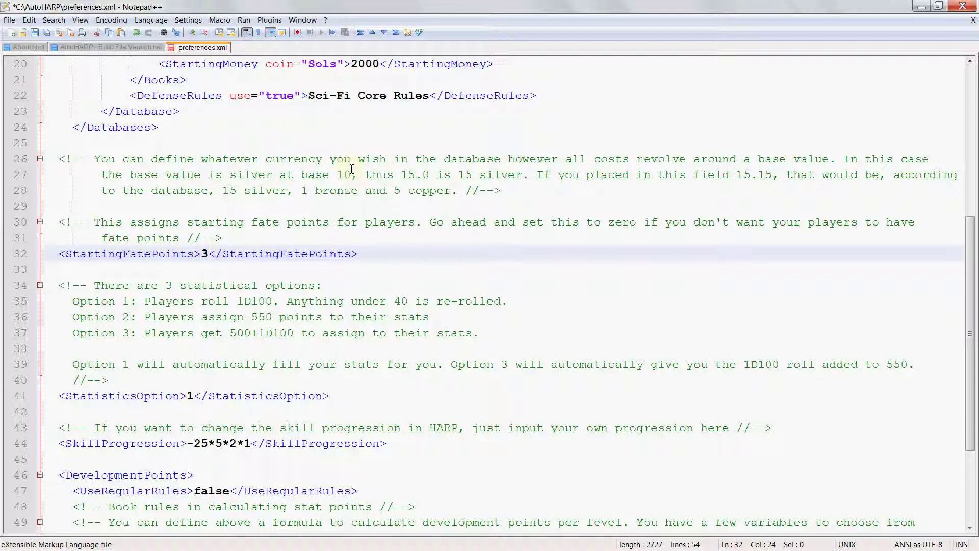
key(Delete)
text(0)
key(BackSpace)
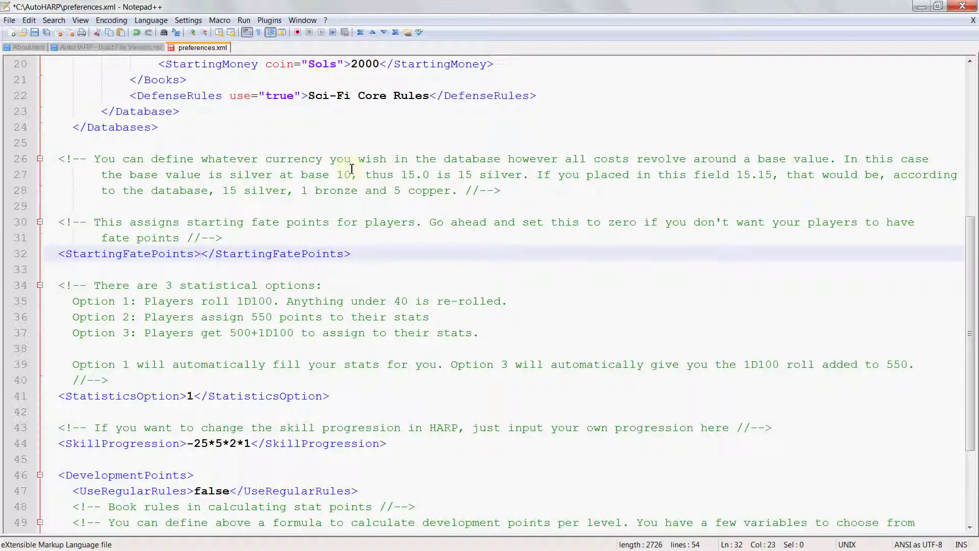
text(3)
Examine the StatisticsOption setting again together with the comment describing the three statistical options
key(Down)
key(Down)
key(Down)
key(Down)
key(Down)
key(Down)
key(Down)
key(Down)
key(Down)
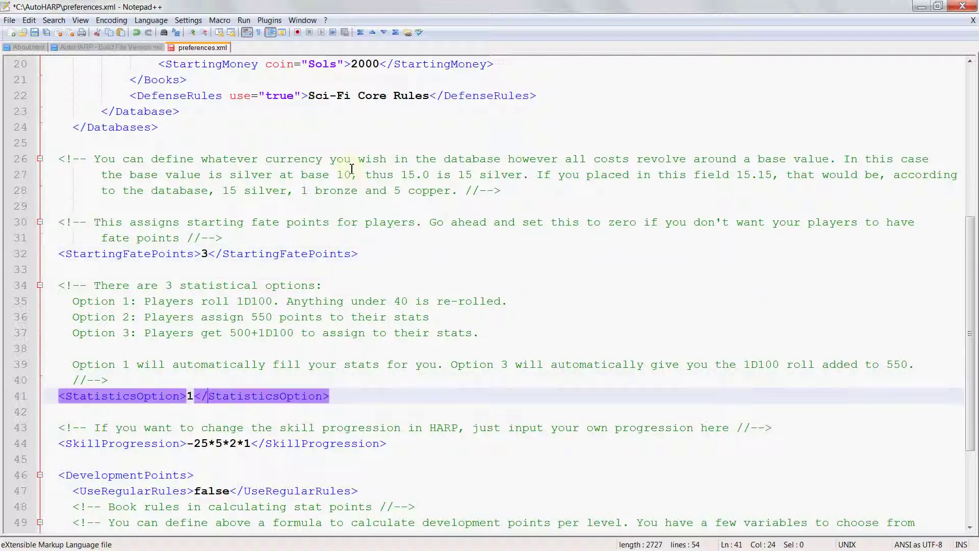
key(Left)
key(Left)
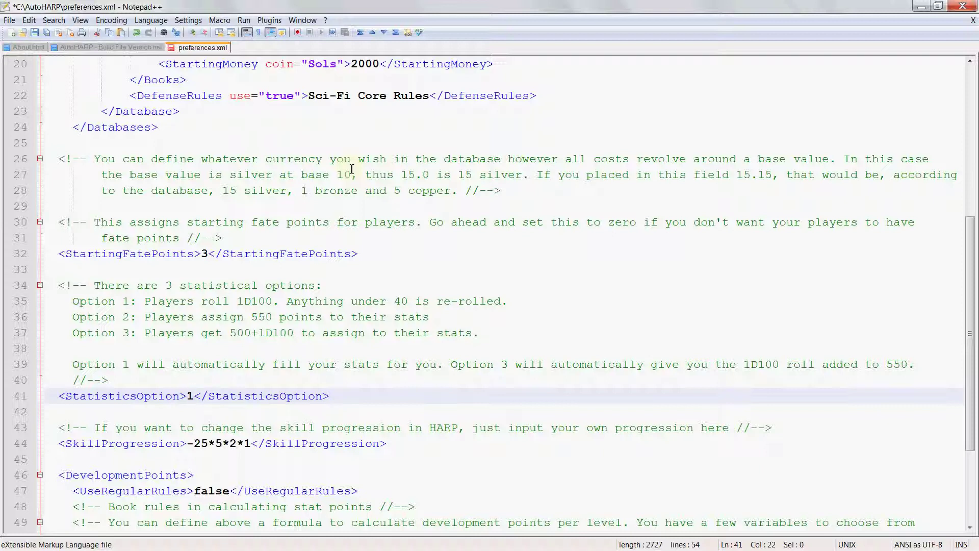
key(Down)
key(Down)
key(Down)
key(Up)
key(Up)
key(Up)
key(Up)
key(Up)
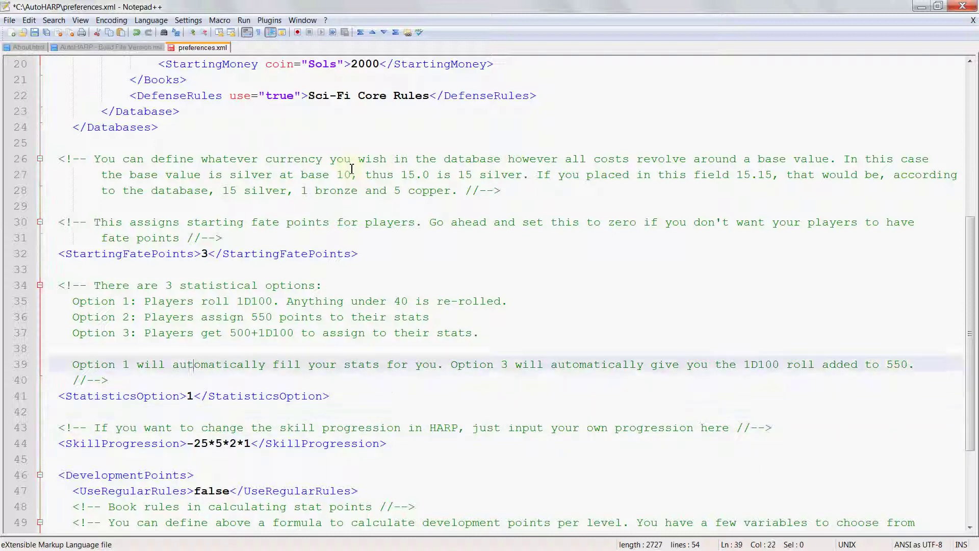
key(Up)
key(Up)
key(Up)
Review the SkillProgression setting and the DevelopmentPoints section through to the end of the preferences file
key(Down)
key(Down)
key(Down)
key(Down)
key(Down)
key(Down)
key(Down)
key(Down)
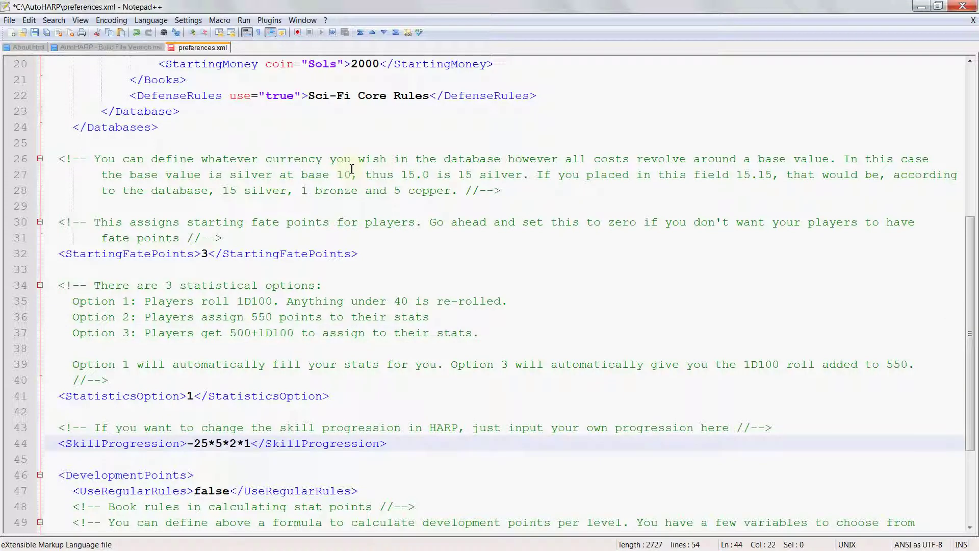
key(Down)
key(Down)
key(Down)
key(Down)
key(Down)
key(Down)
key(Down)
key(Down)
key(Down)
key(Down)
key(Down)
key(Down)
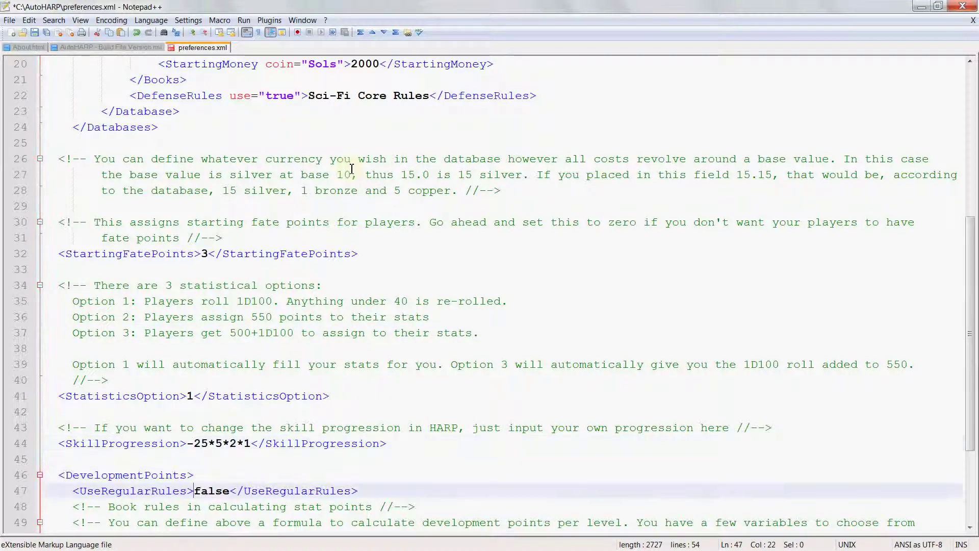
key(Down)
key(Down)
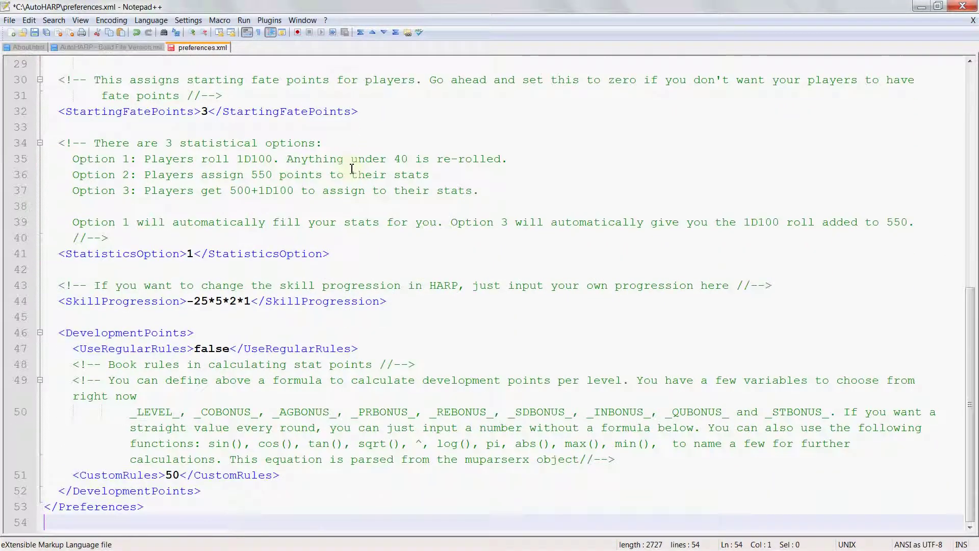
Set the UseRegularRules value in the DevelopmentPoints section to true
key(Up)
key(Up)
key(Up)
key(Up)
key(Up)
key(Up)
key(Up)
key(Up)
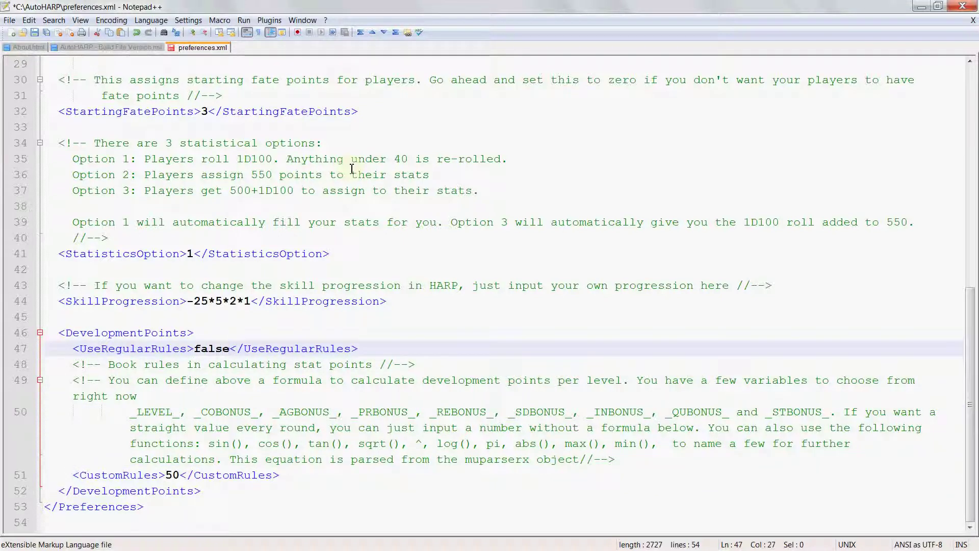
key(BackSpace)
key(BackSpace)
key(BackSpace)
key(BackSpace)
key(BackSpace)
text(true)
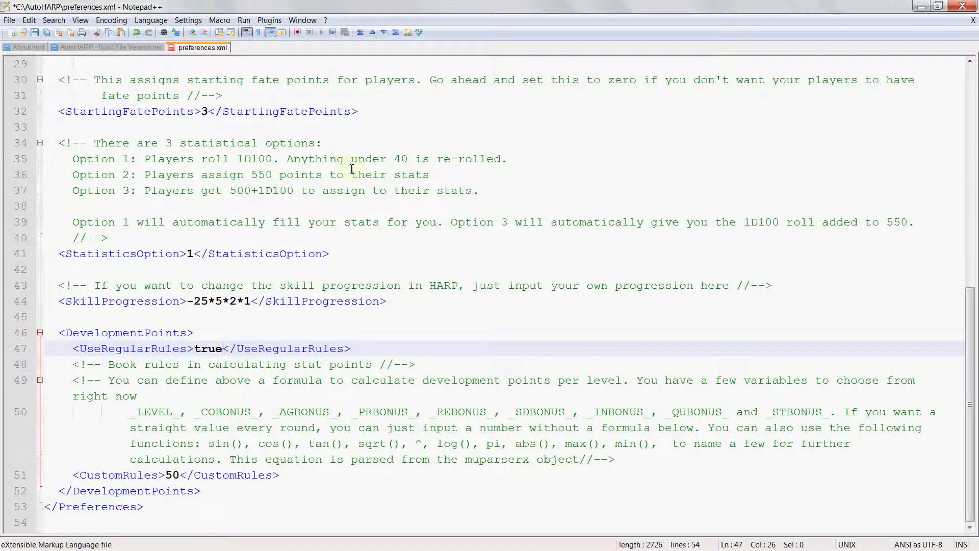
Set the UseRegularRules value for development points back to false
key(BackSpace)
key(BackSpace)
key(BackSpace)
key(BackSpace)
text(fal)
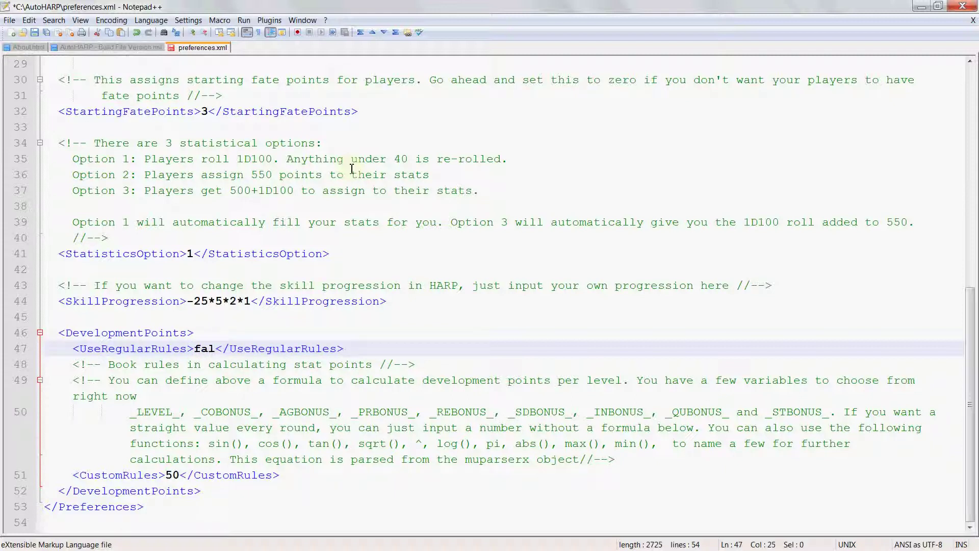
text(se)
Examine the CustomRules value and the comment above it on formula variables and functions for calculating development points
key(Down)
key(Down)
key(Down)
key(Down)
key(Down)
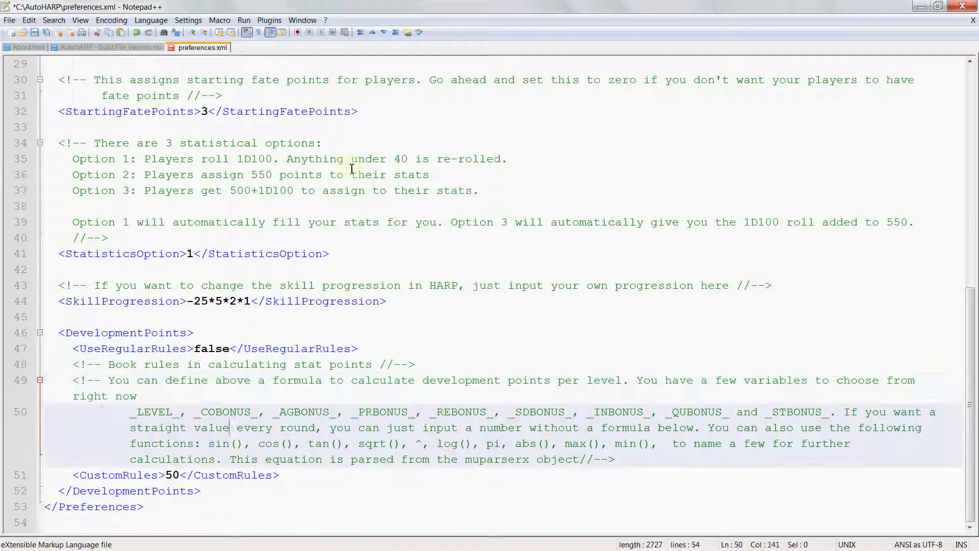
key(Down)
key(Down)
key(Down)
key(Left)
key(Left)
key(Left)
key(Left)
key(Left)
key(Left)
key(Left)
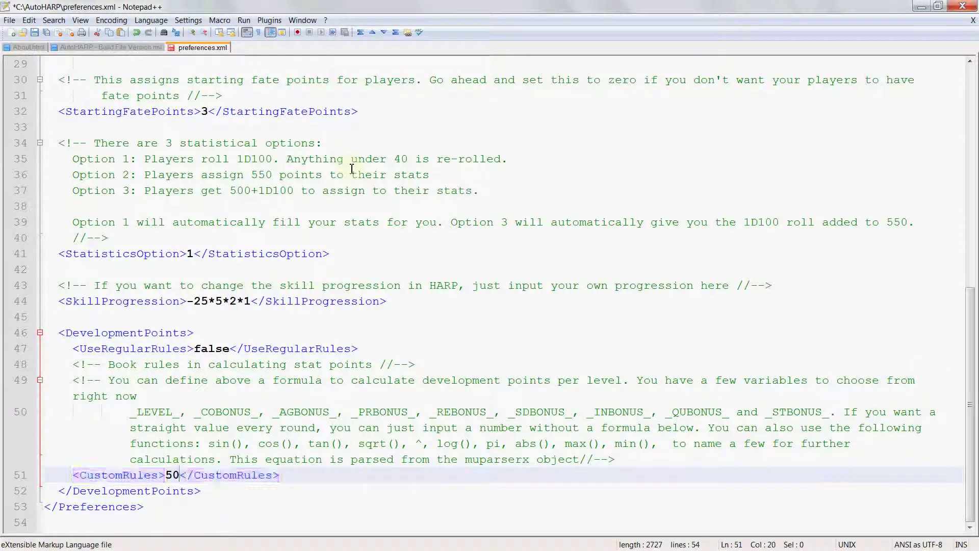
key(Up)
key(Up)
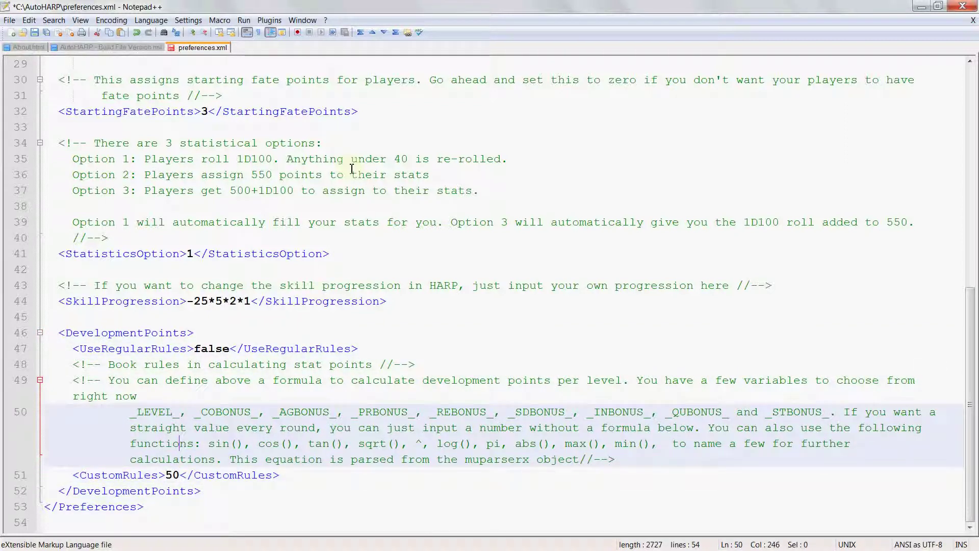
Examine the list of math functions available for custom development point formulas in the comment above CustomRules
key(Right)
key(Right)
key(Right)
key(Right)
key(Right)
key(Right)
key(Right)
key(Right)
key(Right)
key(Right)
key(Right)
key(Right)
key(Right)
key(Right)
key(Right)
key(Right)
key(Right)
key(Right)
key(Right)
key(Right)
key(Right)
key(Right)
key(Right)
key(Right)
key(Right)
key(Right)
key(Right)
key(Right)
key(Right)
key(Right)
key(Right)
key(Right)
key(Right)
key(Right)
key(Right)
key(Right)
key(Right)
key(Right)
key(Right)
key(Right)
key(Right)
key(Right)
key(Right)
key(Right)
key(Right)
key(Right)
key(Right)
key(Right)
Extend the CustomRules value in the DevelopmentPoints section to the formula 50 + max(1D10, 1D10)
key(Down)
key(Left)
key(Left)
key(Left)
key(Left)
key(Left)
key(Left)
key(Left)
key(Left)
key(Left)
key(Left)
key(Left)
key(Left)
key(Left)
key(Left)
key(Down)
key(Left)
key(Left)
key(Left)
key(Left)
key(Left)
key(Left)
key(Left)
key(Left)
key(Left)
key(Left)
key(Left)
key(Left)
key(Left)
key(Left)
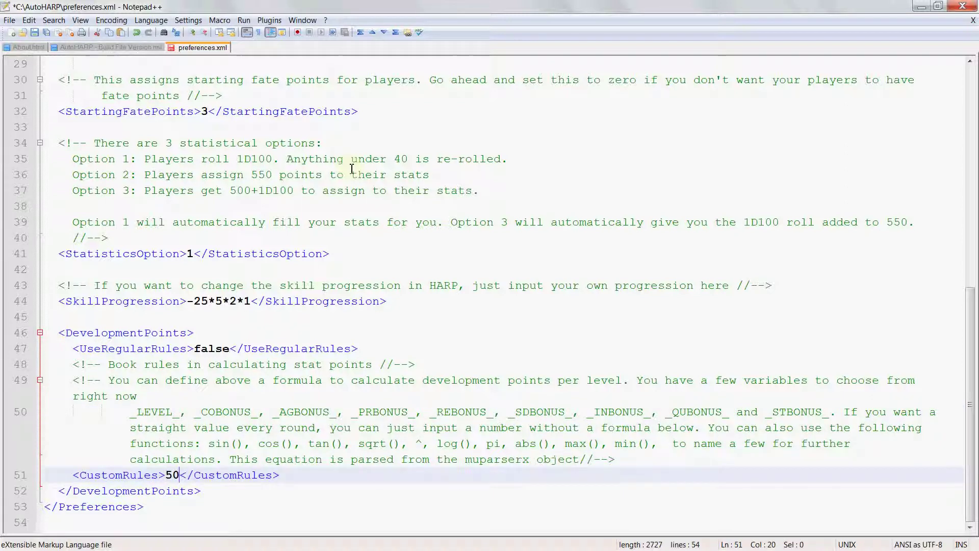
text(+ )
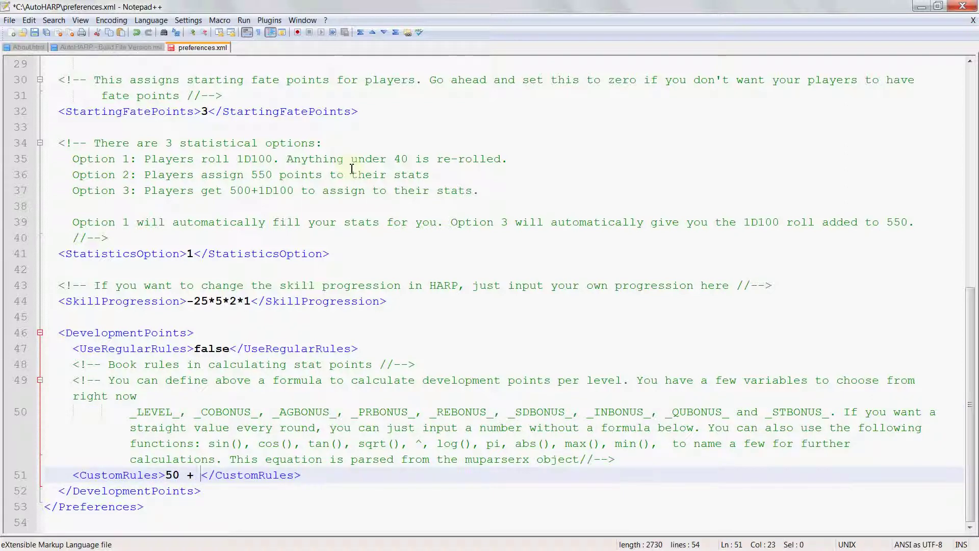
text(max(1D10)
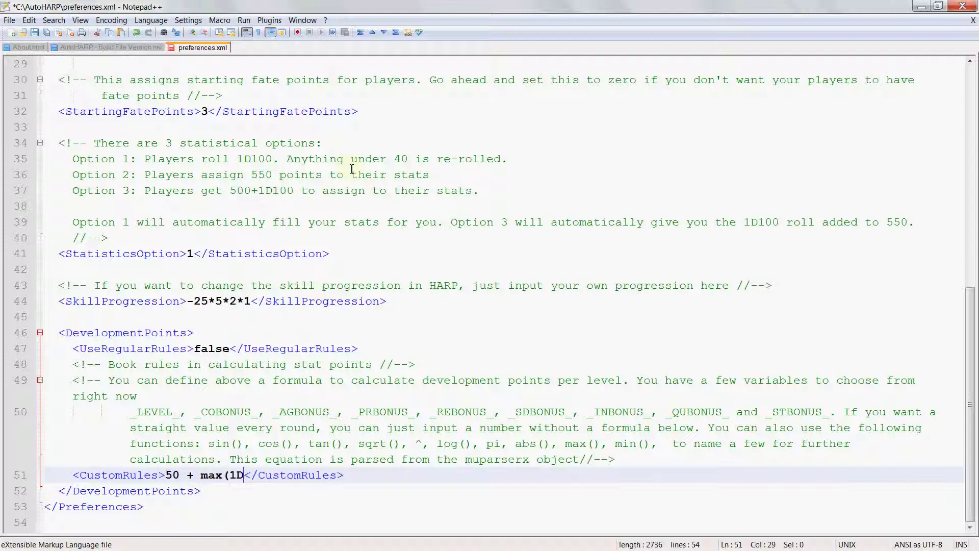
text(, 1D10))
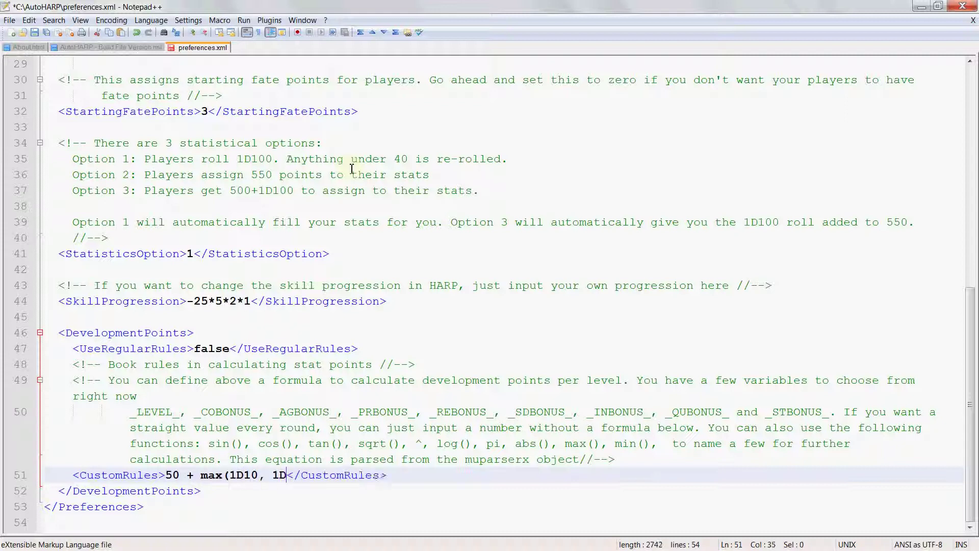
Remove the max(1D10, 1D10) term from the CustomRules formula so that only 50 is left
key(Left)
key(Left)
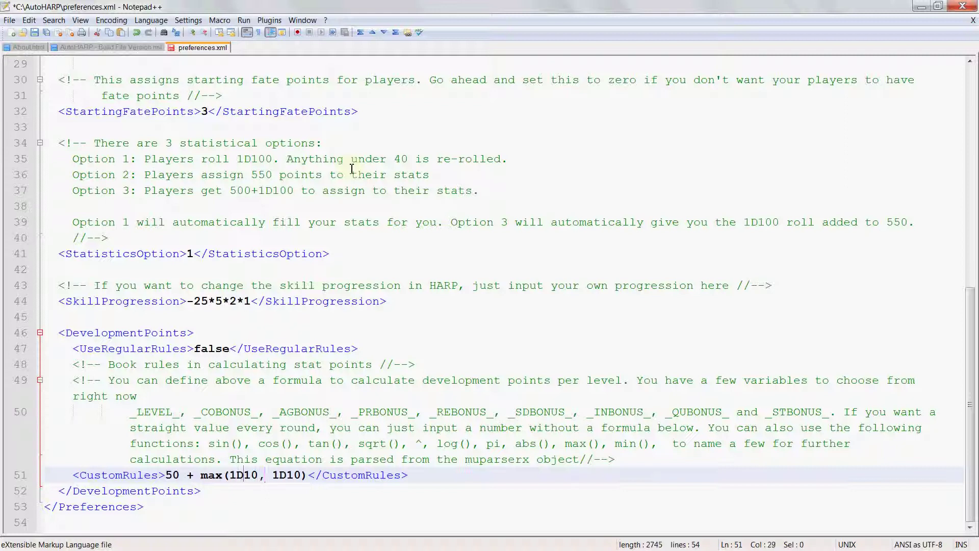
key(Left)
key(Left)
key(Left)
key(Left)
key(Left)
key(Left)
key(Left)
key(Left)
key(Delete)
key(Delete)
key(BackSpace)
key(BackSpace)
key(BackSpace)
key(BackSpace)
key(BackSpace)
key(BackSpace)
key(BackSpace)
key(BackSpace)
key(BackSpace)
key(BackSpace)
key(BackSpace)
key(BackSpace)
key(BackSpace)
key(BackSpace)
key(BackSpace)
key(BackSpace)
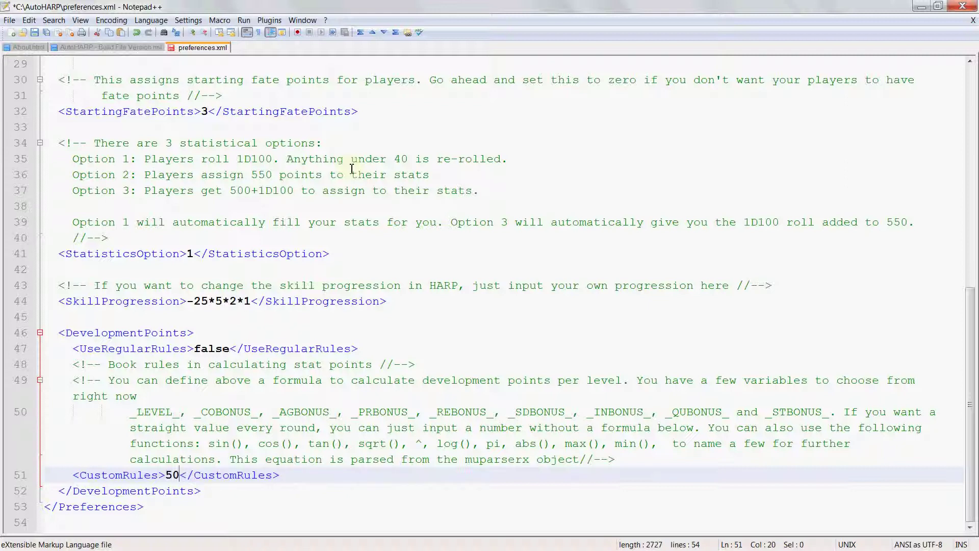
Try the level-based formula 50+_LEVEL_ as the CustomRules value, then restore the value to 50
text(+_LEVEL_)
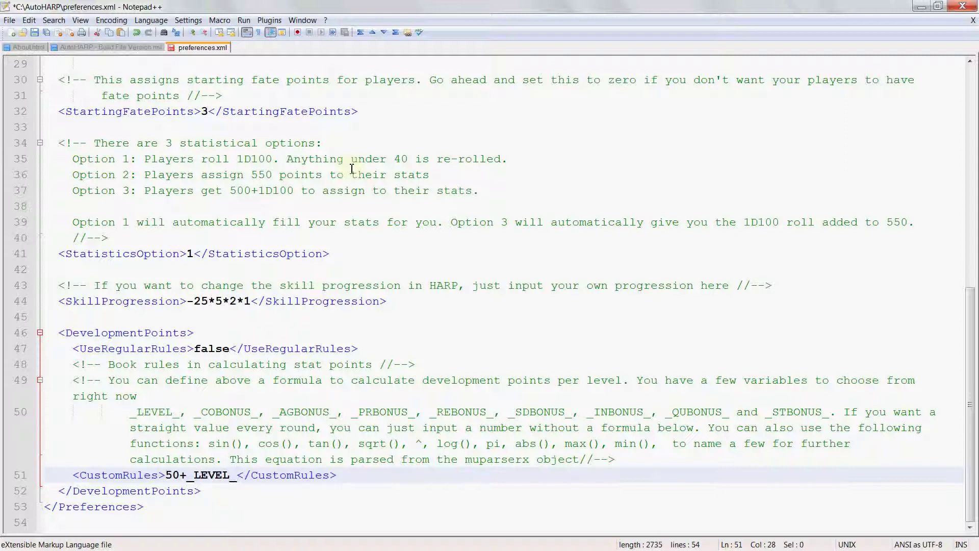
key(BackSpace)
key(BackSpace)
key(BackSpace)
key(BackSpace)
key(BackSpace)
key(BackSpace)
key(BackSpace)
key(BackSpace)
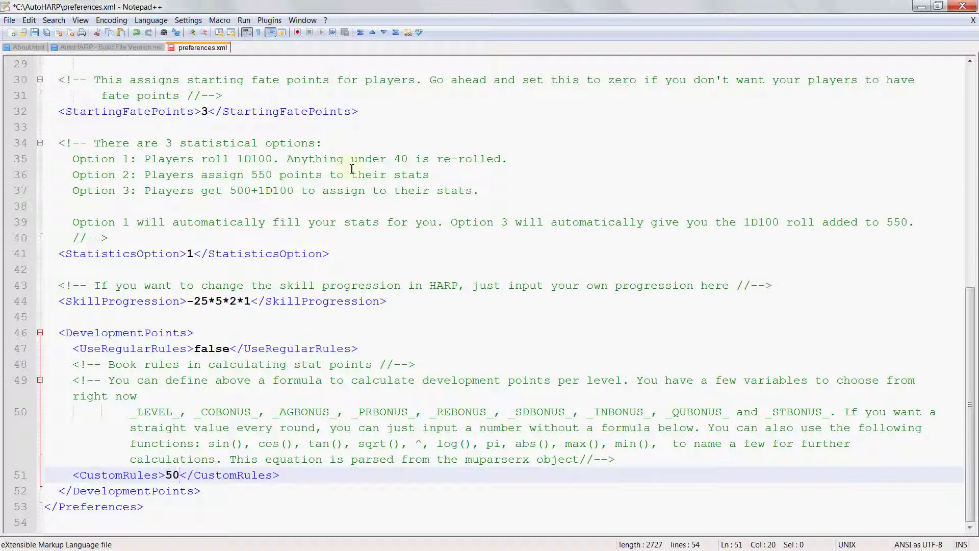
Save preferences.xml, leave the text editor and return to the program files in the AutoHARP folder in Windows Explorer
key(ctrl+s)
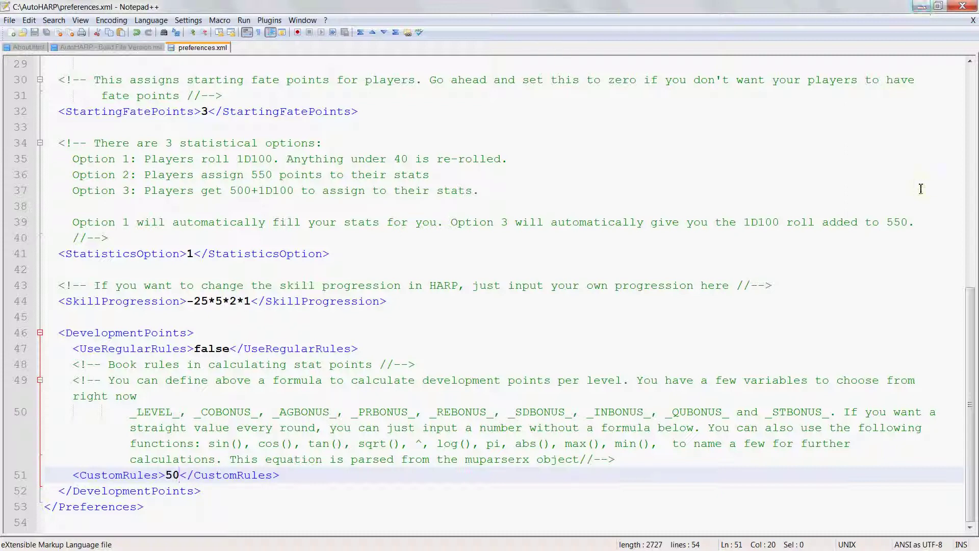
click(963, 6)
scroll(834, 158, up, 5)
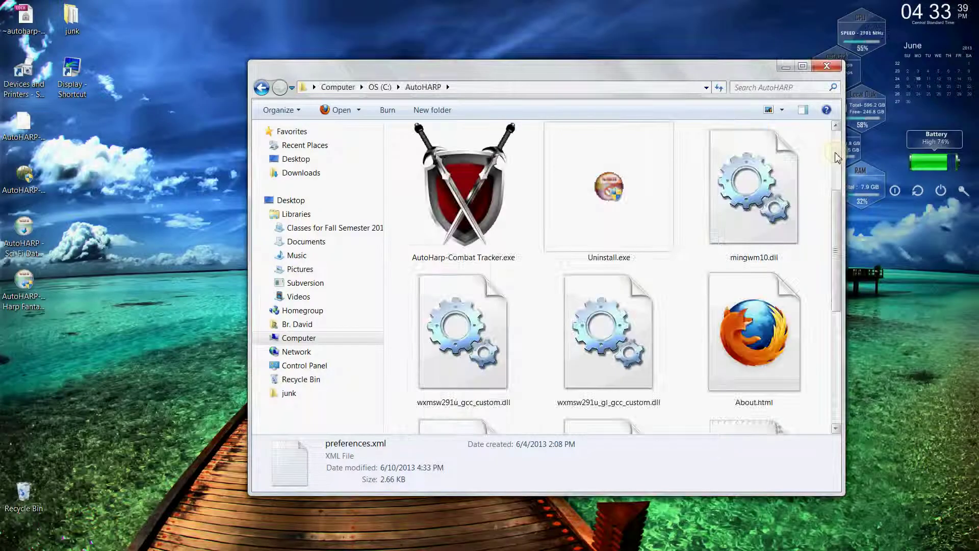